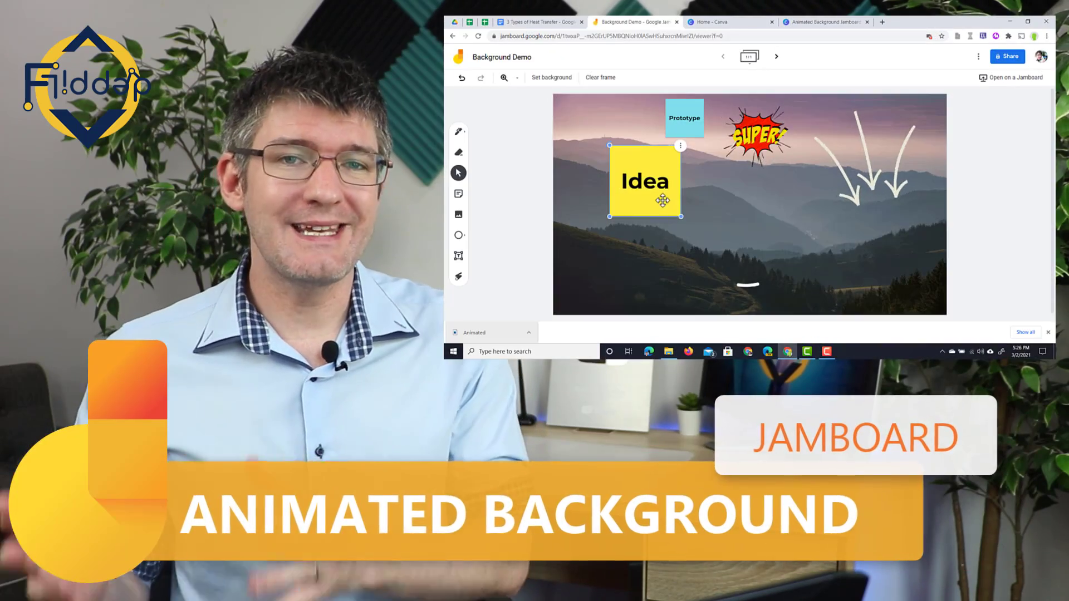
- Move the Prototype sticky note to the lower right of the board
{"action": "left_click_drag", "start_coordinate": [686, 119], "coordinate": [918, 307]}
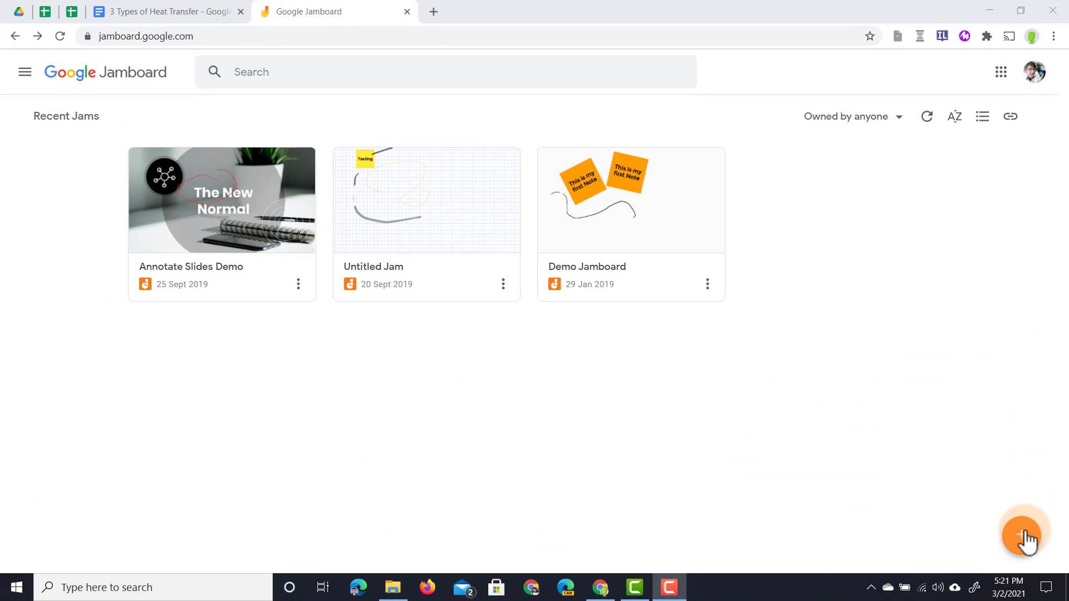
- Create a new jam named Background Demo and give its frame a dotted background
{"action": "left_click", "coordinate": [1026, 539]}
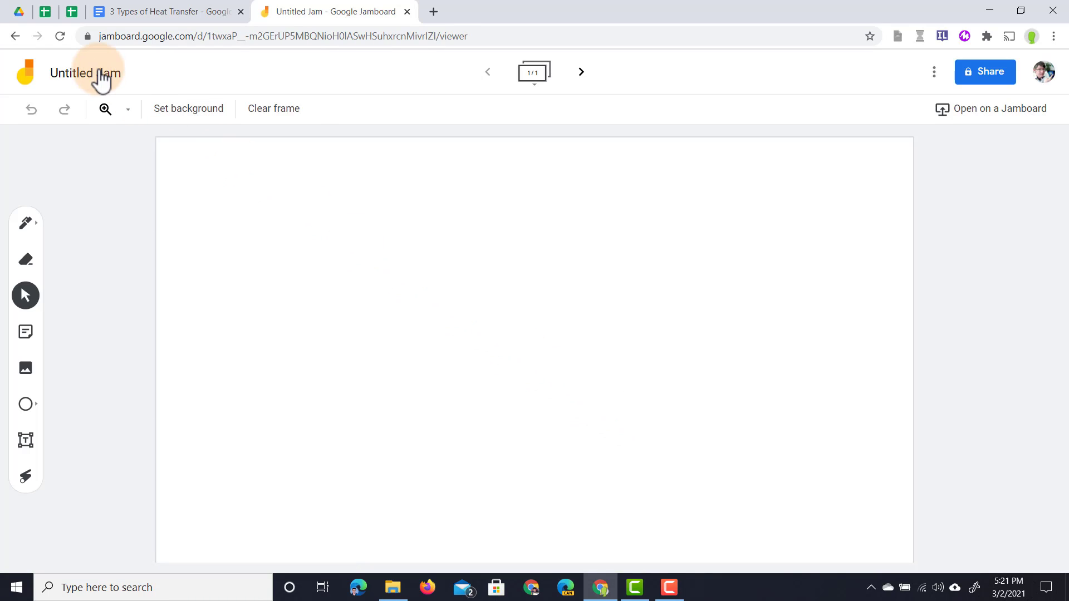
{"action": "left_click", "coordinate": [100, 71]}
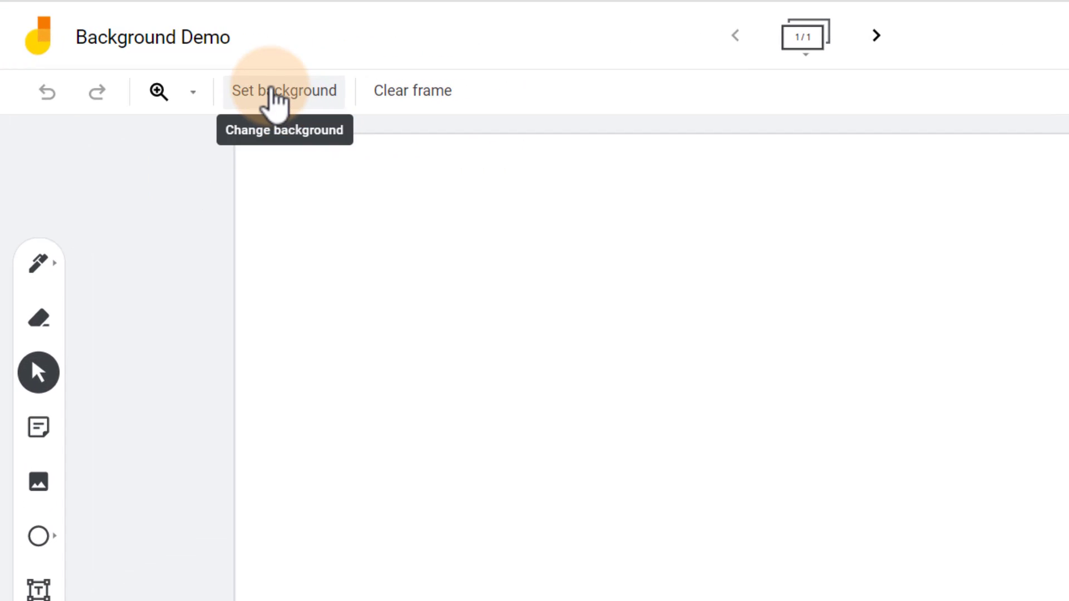
{"action": "left_click", "coordinate": [271, 92]}
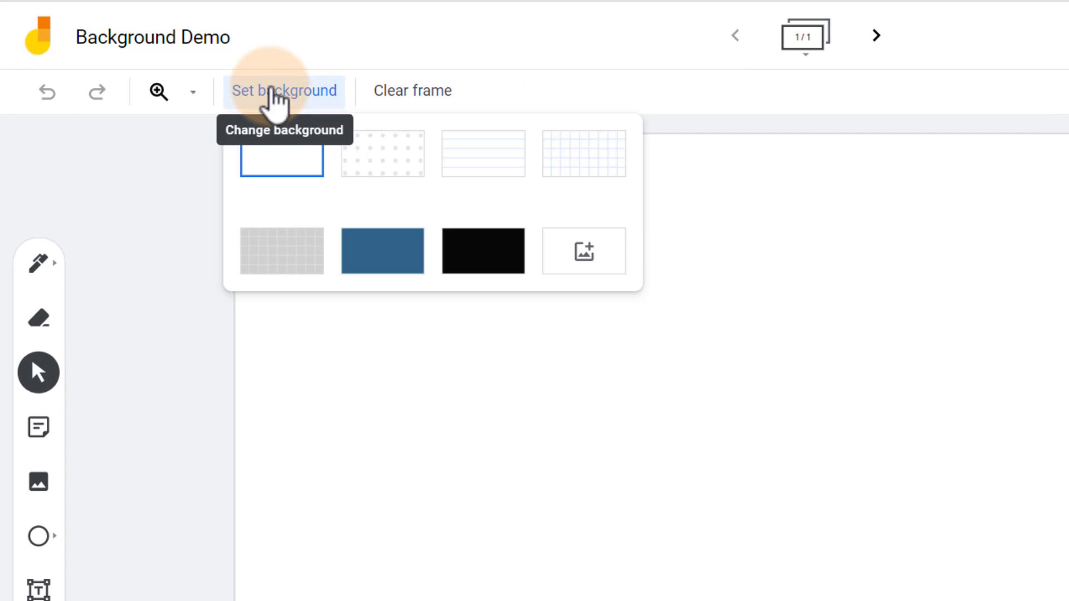
{"action": "left_click", "coordinate": [373, 158]}
{"action": "left_click", "coordinate": [303, 96]}
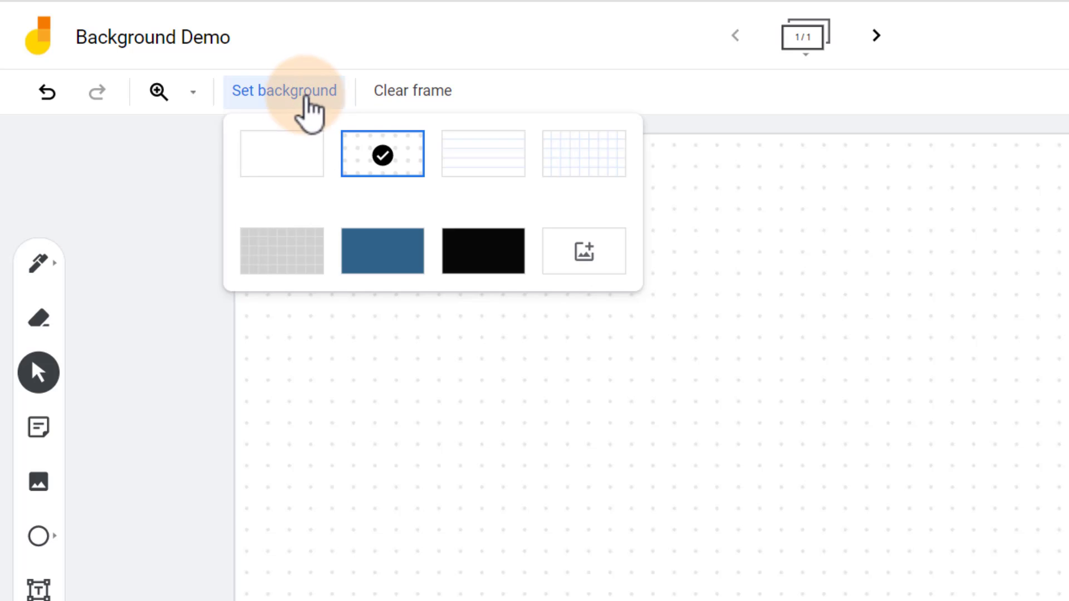
- Switch the frame background to lines, then grid, then solid black
{"action": "left_click", "coordinate": [479, 167]}
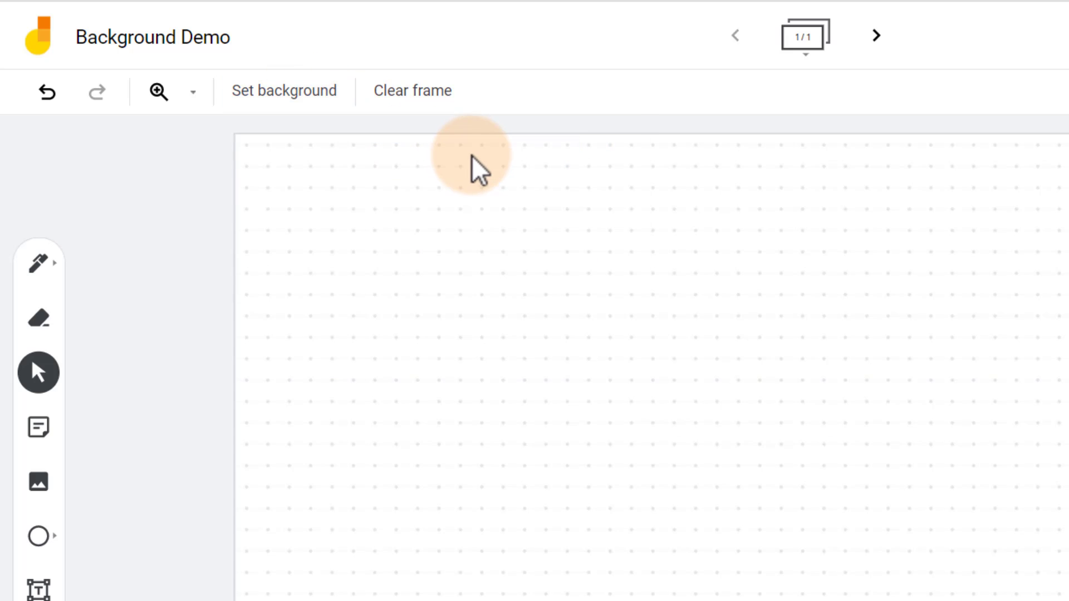
{"action": "left_click", "coordinate": [292, 94]}
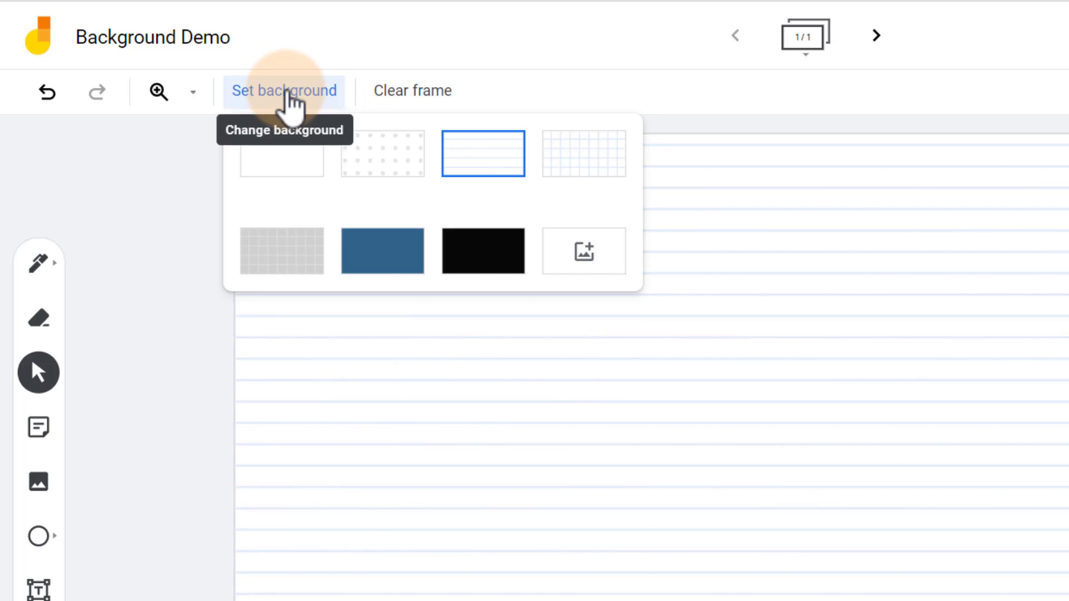
{"action": "left_click", "coordinate": [580, 159]}
{"action": "left_click", "coordinate": [294, 109]}
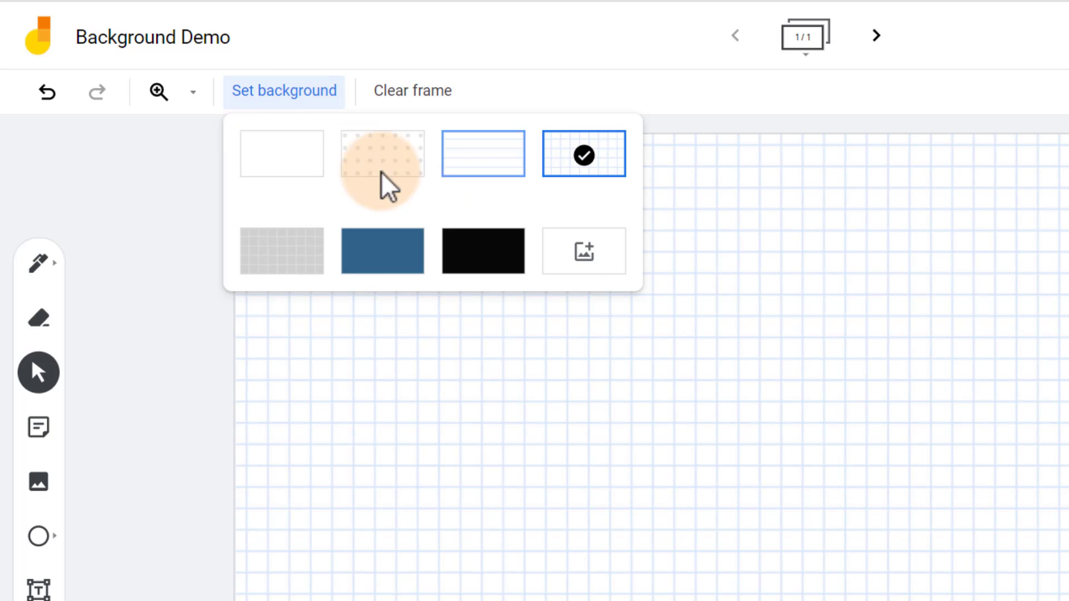
{"action": "left_click", "coordinate": [493, 265]}
{"action": "left_click", "coordinate": [312, 100]}
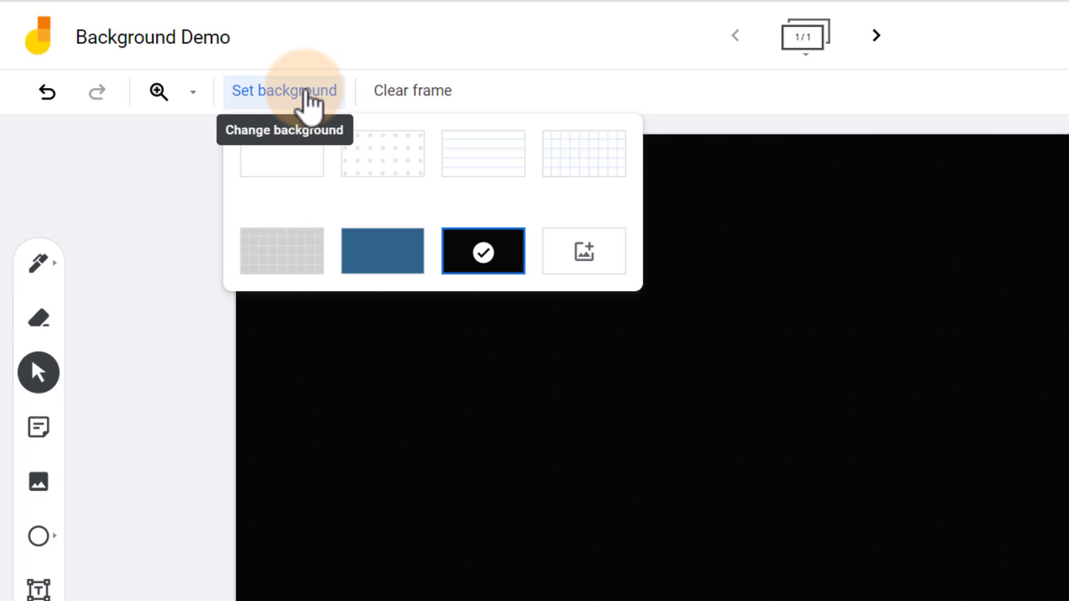
- Choose an image background, preview the By URL, Camera and Google Images options, then return to Upload
{"action": "left_click", "coordinate": [586, 255]}
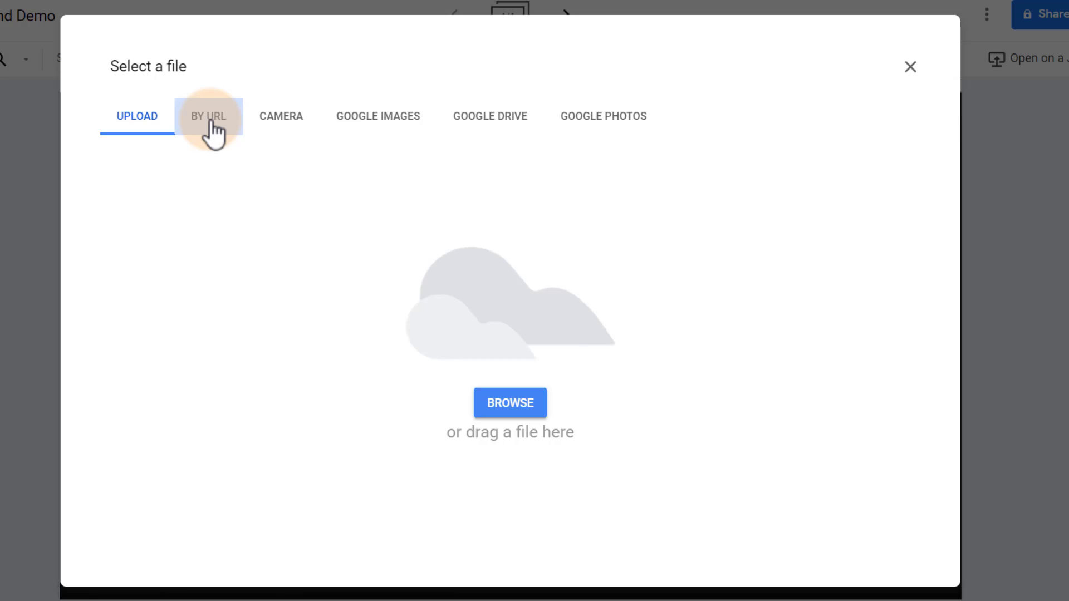
{"action": "left_click", "coordinate": [212, 123]}
{"action": "left_click", "coordinate": [280, 132]}
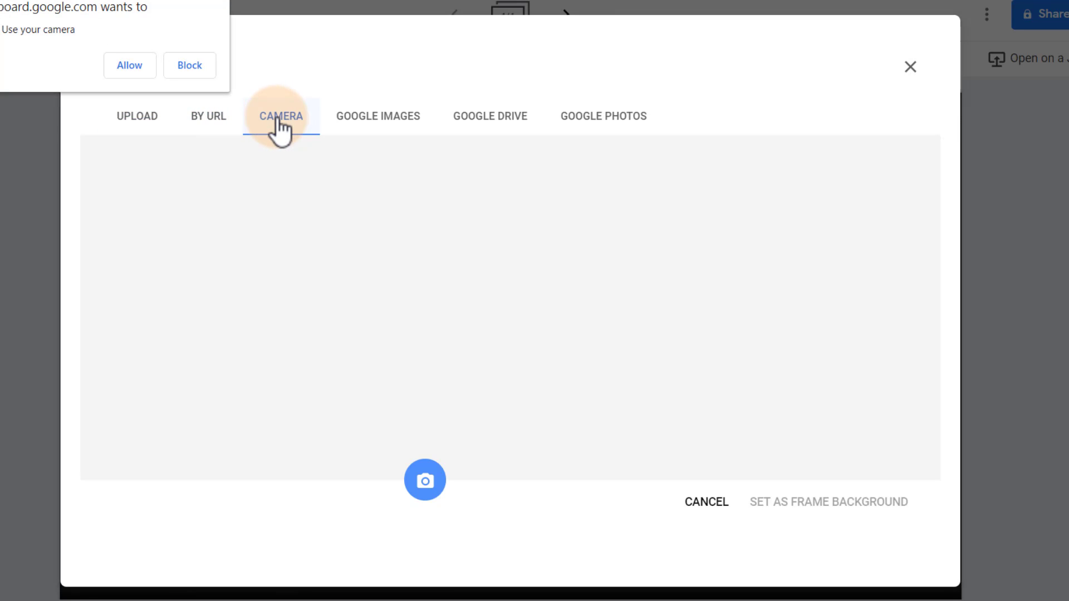
{"action": "left_click", "coordinate": [390, 118]}
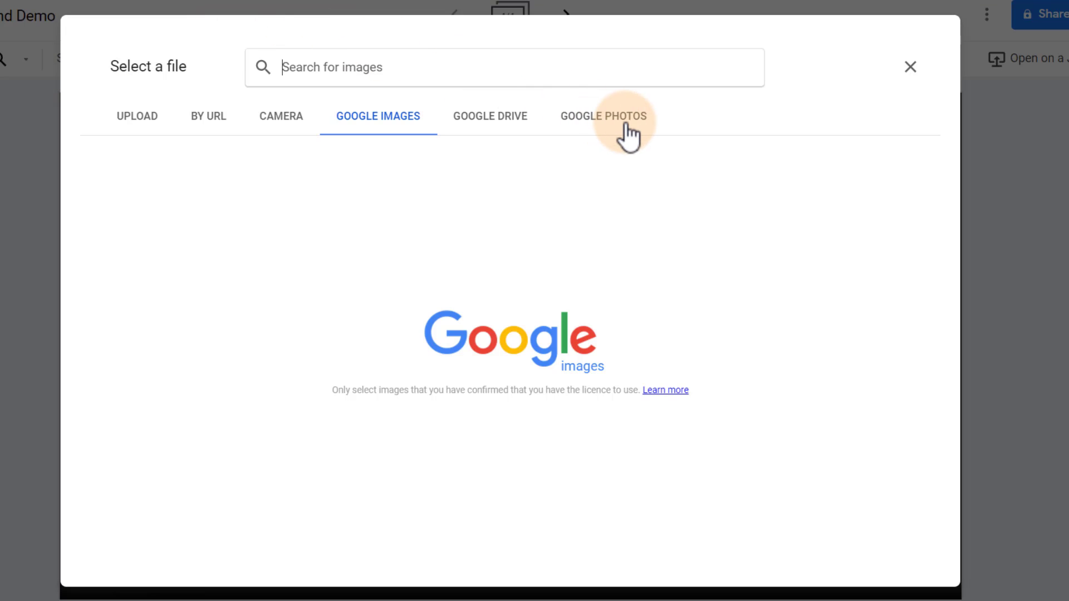
{"action": "left_click", "coordinate": [133, 126]}
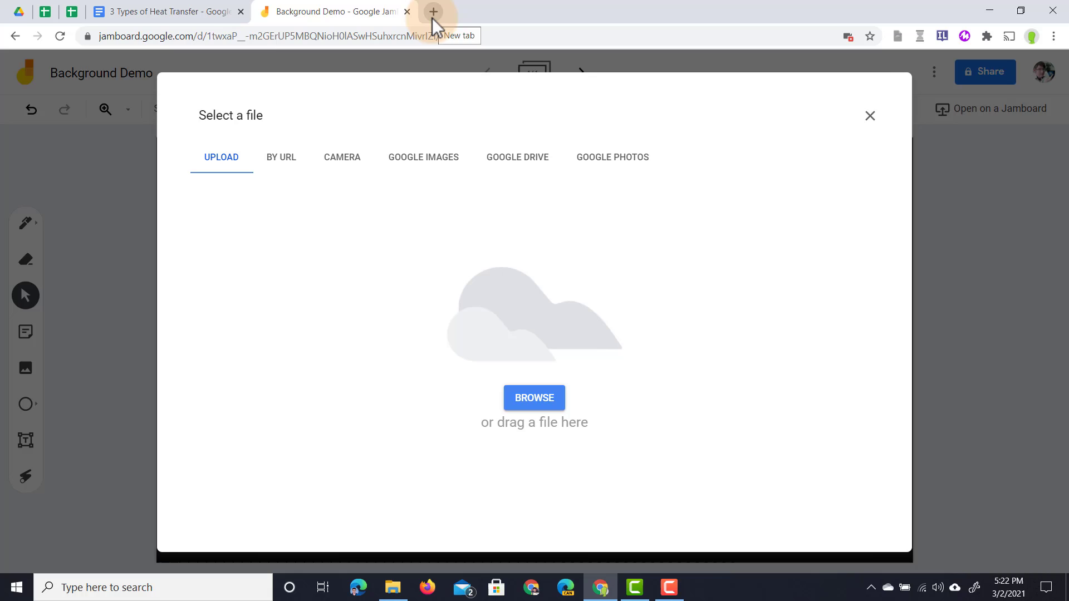
- Open canva.com in a new tab and sign in with the Google account
{"action": "left_click", "coordinate": [630, 28]}
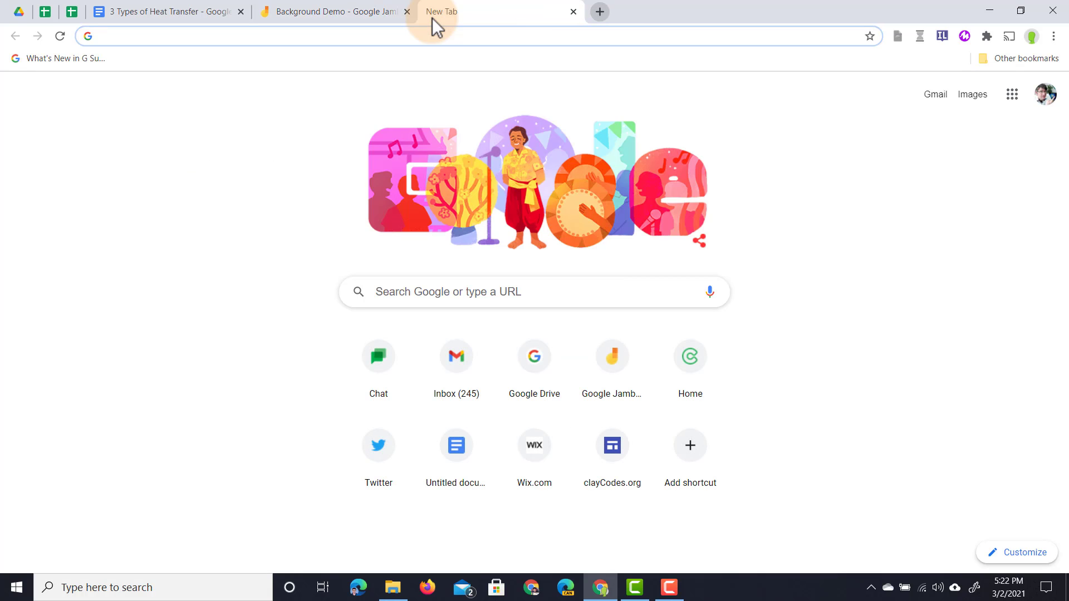
{"action": "type", "text": "canva."}
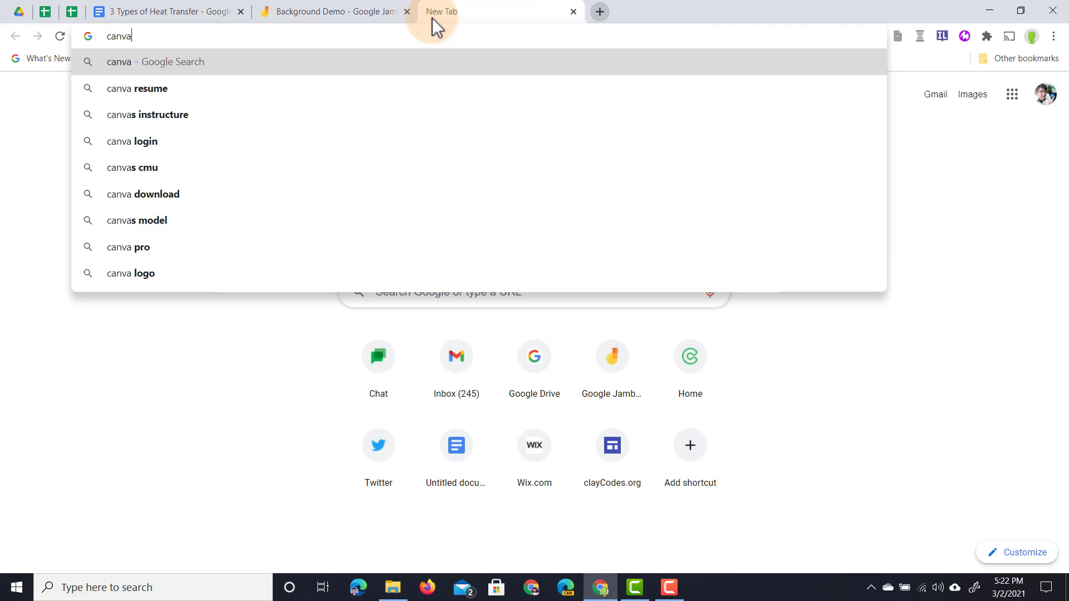
{"action": "type", "text": "co"}
{"action": "key", "text": "Return"}
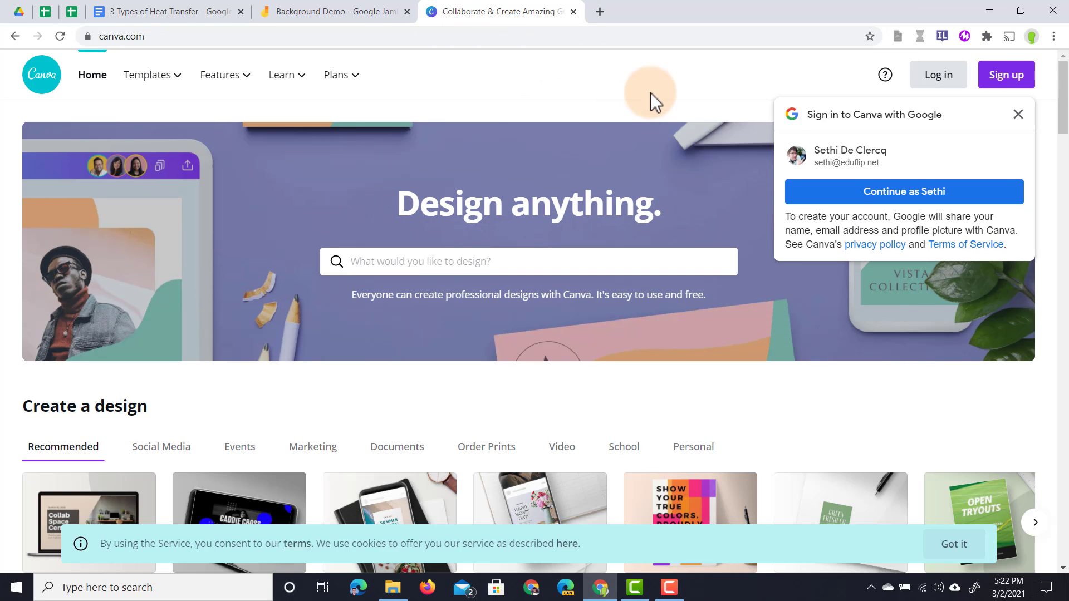
{"action": "left_click", "coordinate": [935, 193]}
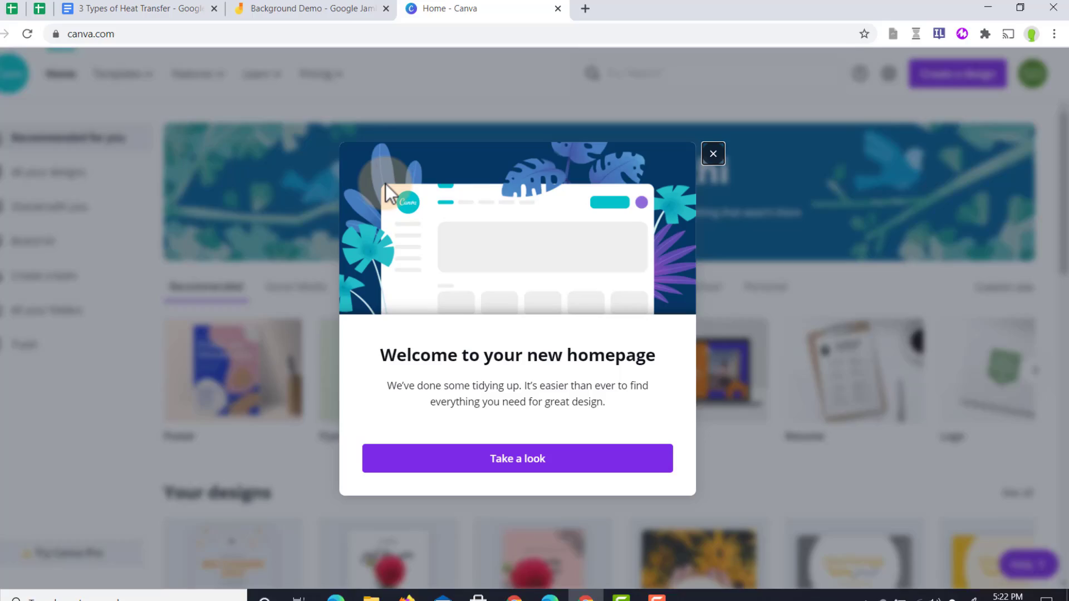
{"action": "left_click", "coordinate": [557, 447]}
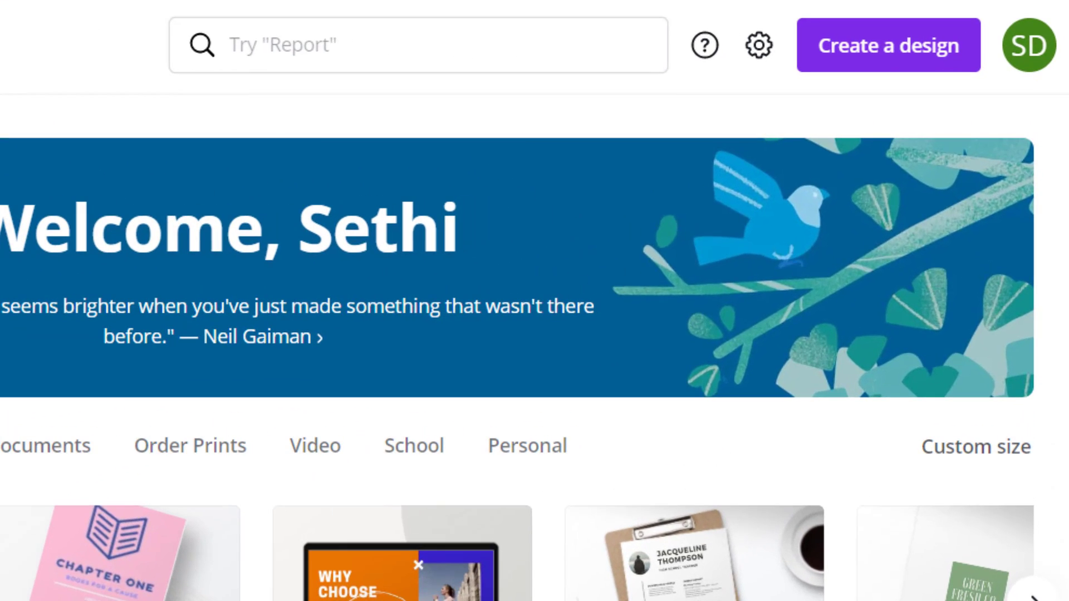
- Start a custom-size Canva design, entering 1080 px as the height
{"action": "left_click", "coordinate": [874, 48]}
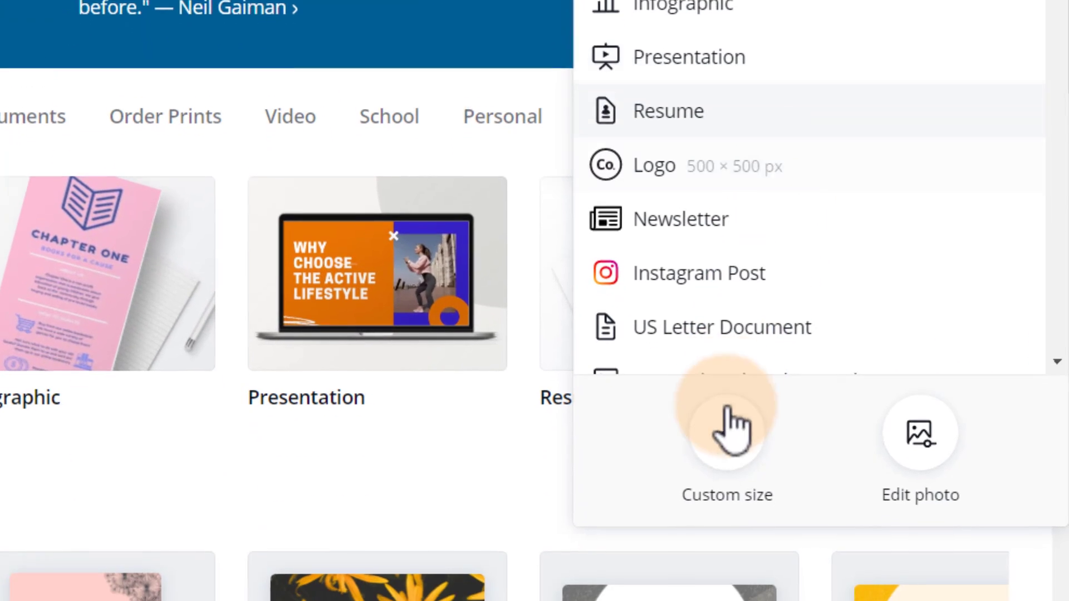
{"action": "left_click", "coordinate": [722, 443]}
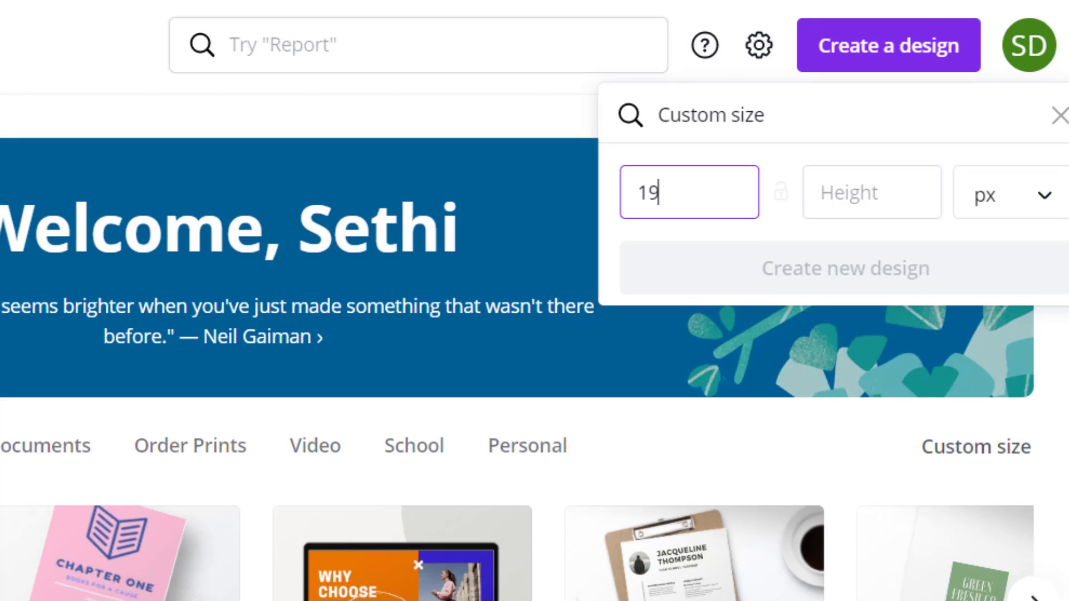
{"action": "left_click", "coordinate": [879, 203]}
{"action": "type", "text": "1080"}
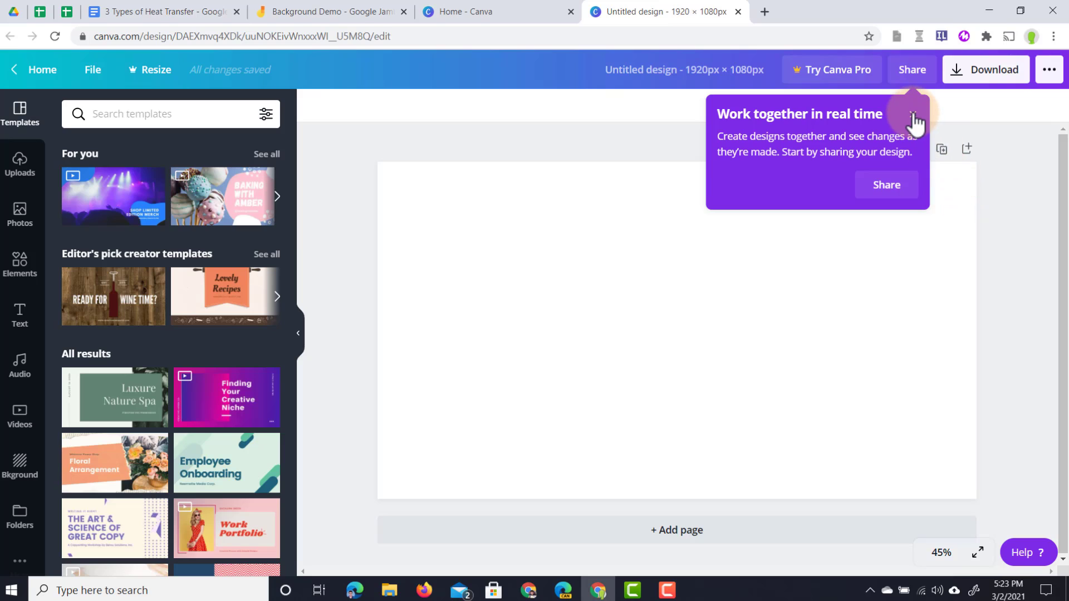
- Dismiss the collaboration tip and title the design 'Animated Background Jamboard'
{"action": "left_click", "coordinate": [913, 114]}
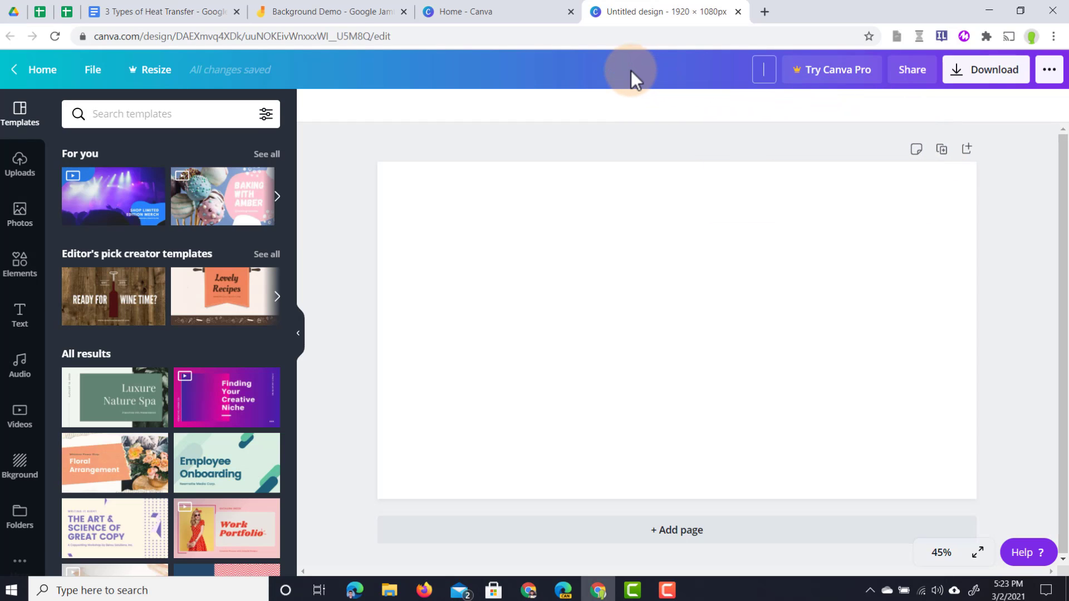
{"action": "type", "text": "Animated Backkg"}
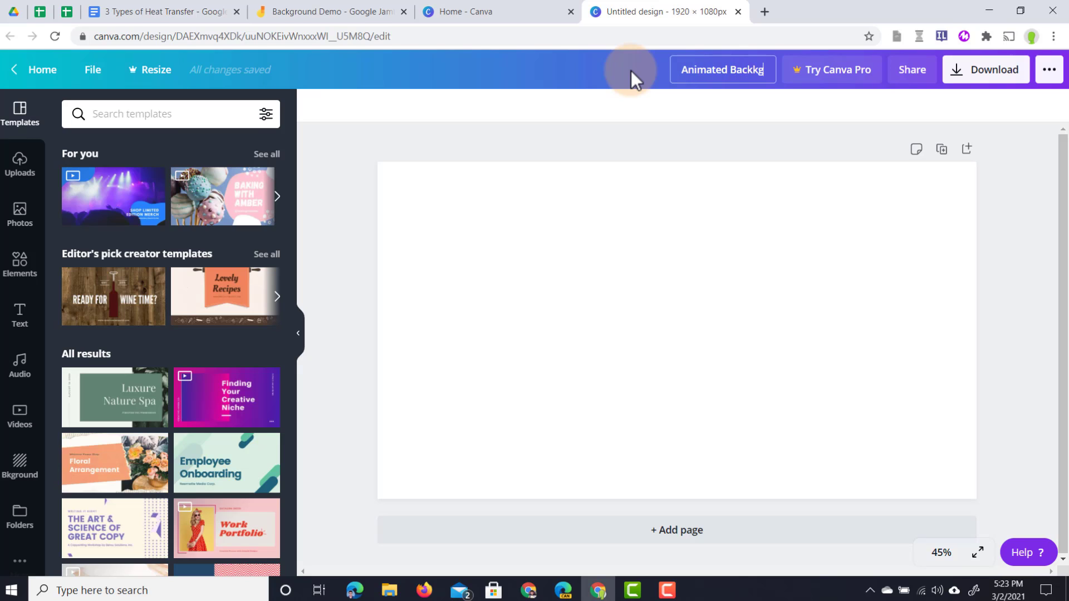
{"action": "key", "text": "BackSpace"}
{"action": "key", "text": "BackSpace"}
{"action": "type", "text": "ground Jamboard"}
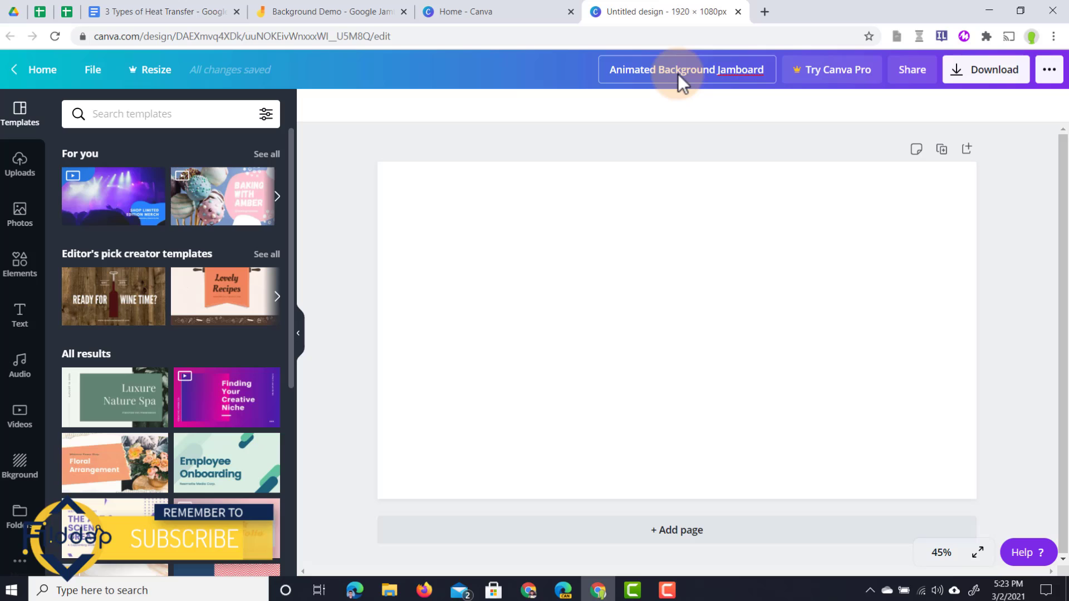
- Search Photos for 'hills', add the misty mountain photo and stretch it to fill the page
{"action": "left_click", "coordinate": [20, 220]}
{"action": "left_click", "coordinate": [158, 115]}
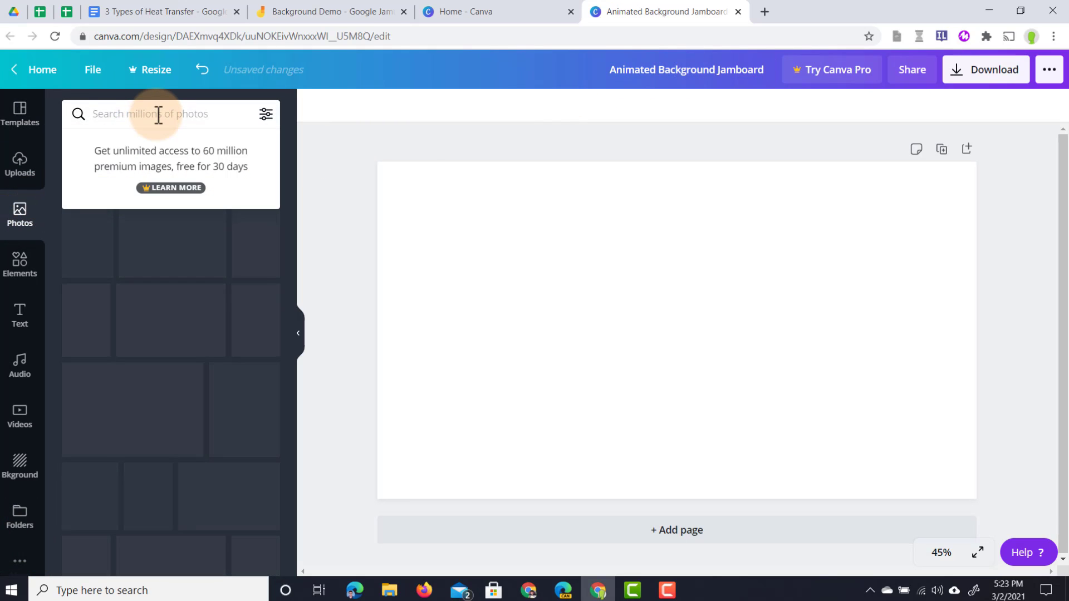
{"action": "type", "text": "hills"}
{"action": "key", "text": "Return"}
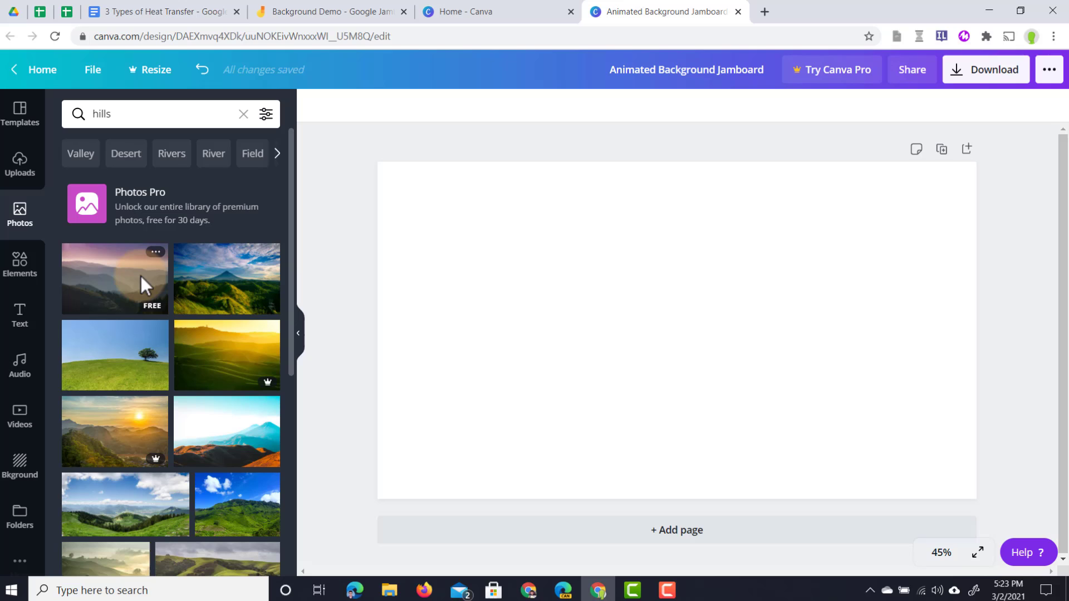
{"action": "left_click", "coordinate": [144, 287]}
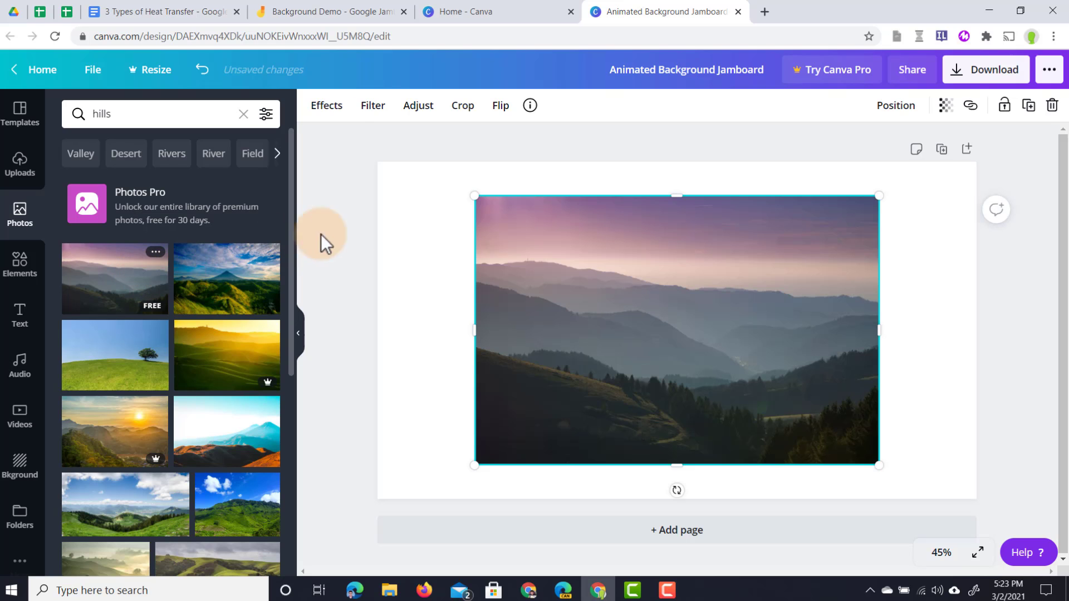
{"action": "left_click_drag", "start_coordinate": [454, 197], "coordinate": [355, 166]}
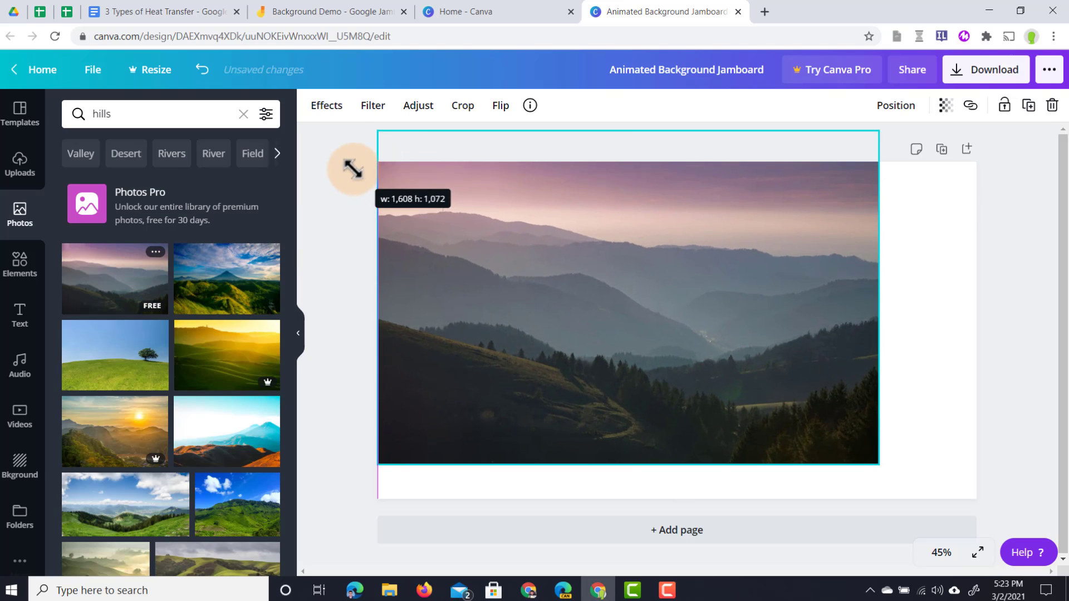
{"action": "left_click_drag", "start_coordinate": [880, 470], "coordinate": [1000, 502]}
{"action": "left_click", "coordinate": [366, 252]}
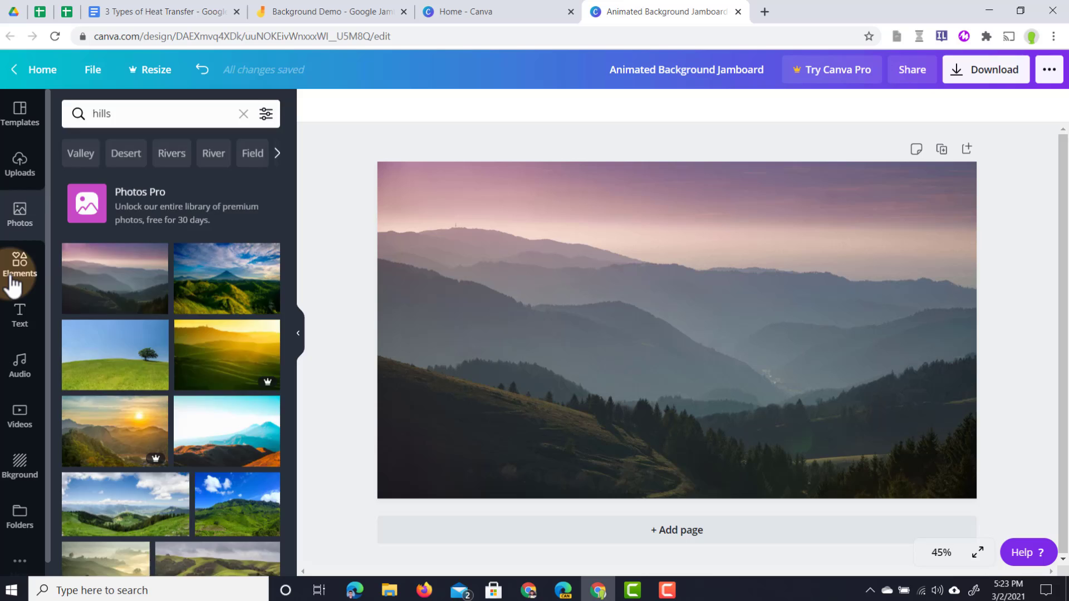
- Search Elements for animated arrows and place a shrunken white triple arrow at the upper right
{"action": "left_click", "coordinate": [460, 183]}
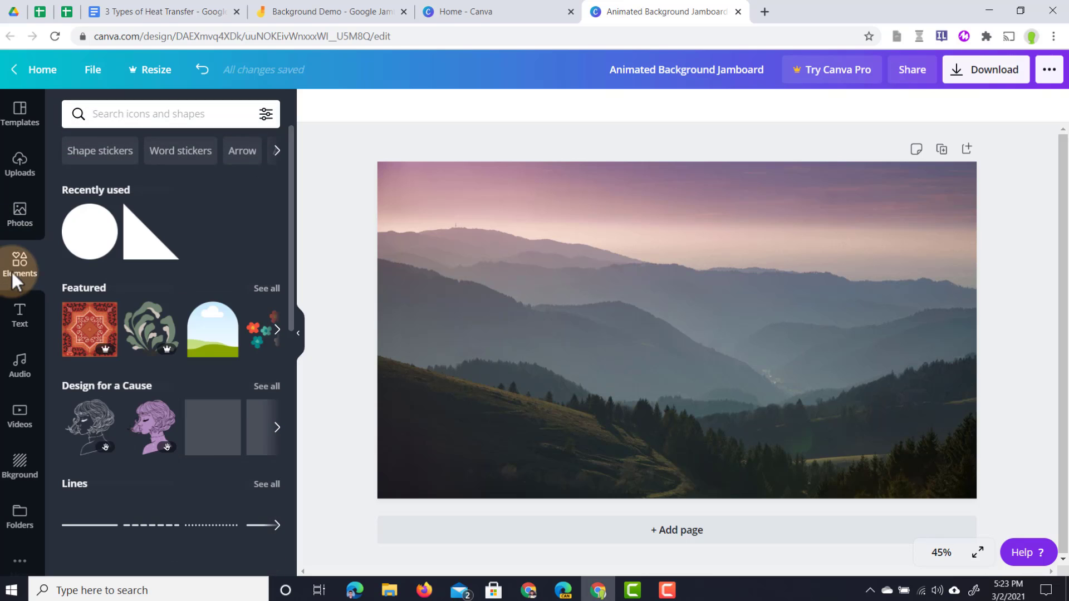
{"action": "left_click", "coordinate": [157, 110]}
{"action": "type", "text": "arrows"}
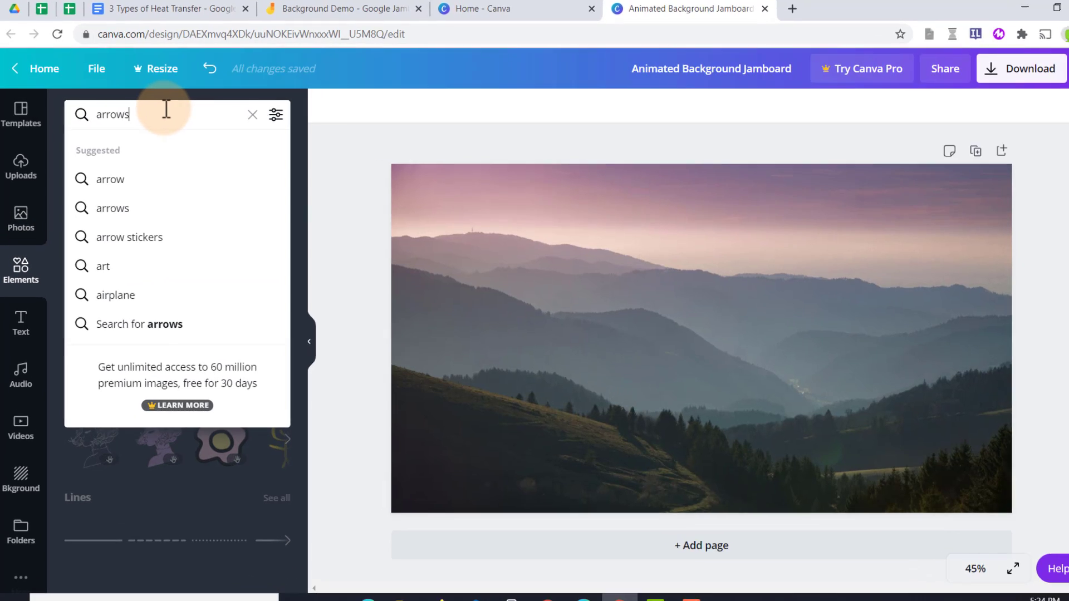
{"action": "key", "text": "Return"}
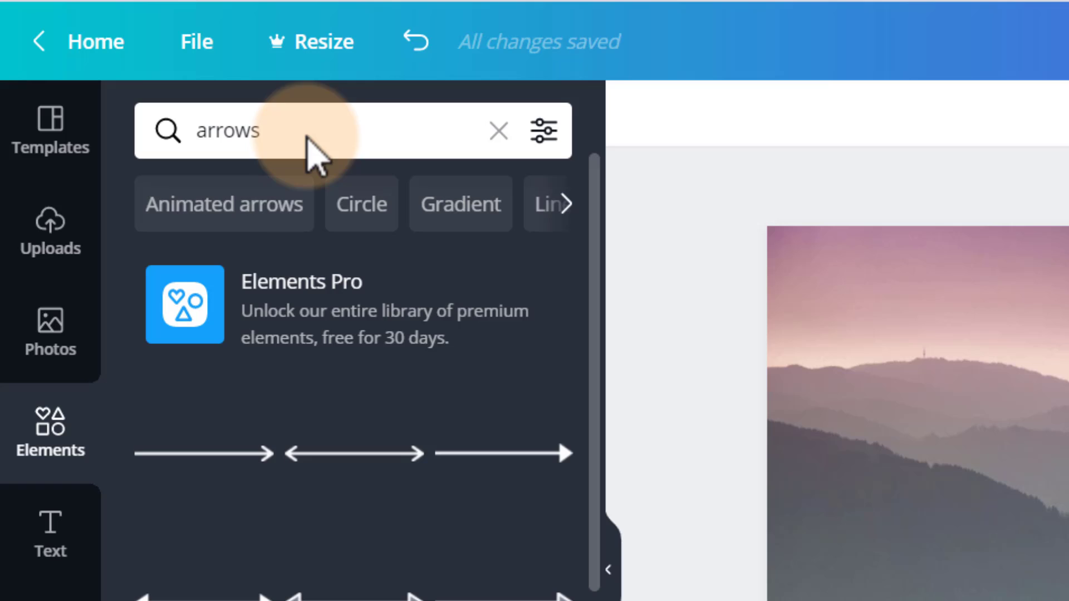
{"action": "left_click", "coordinate": [239, 201]}
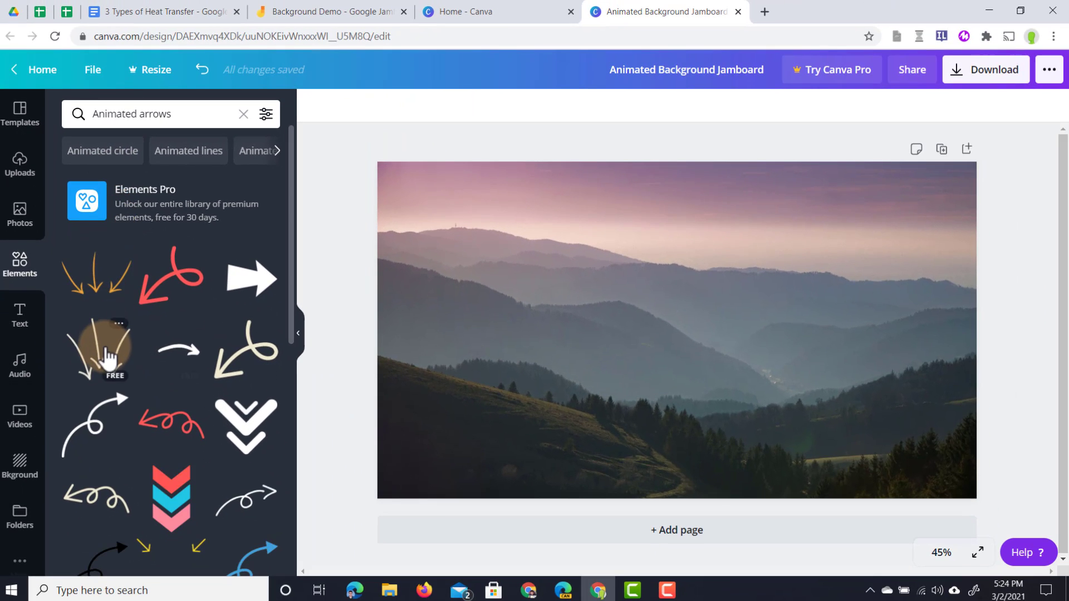
{"action": "left_click_drag", "start_coordinate": [107, 360], "coordinate": [716, 200]}
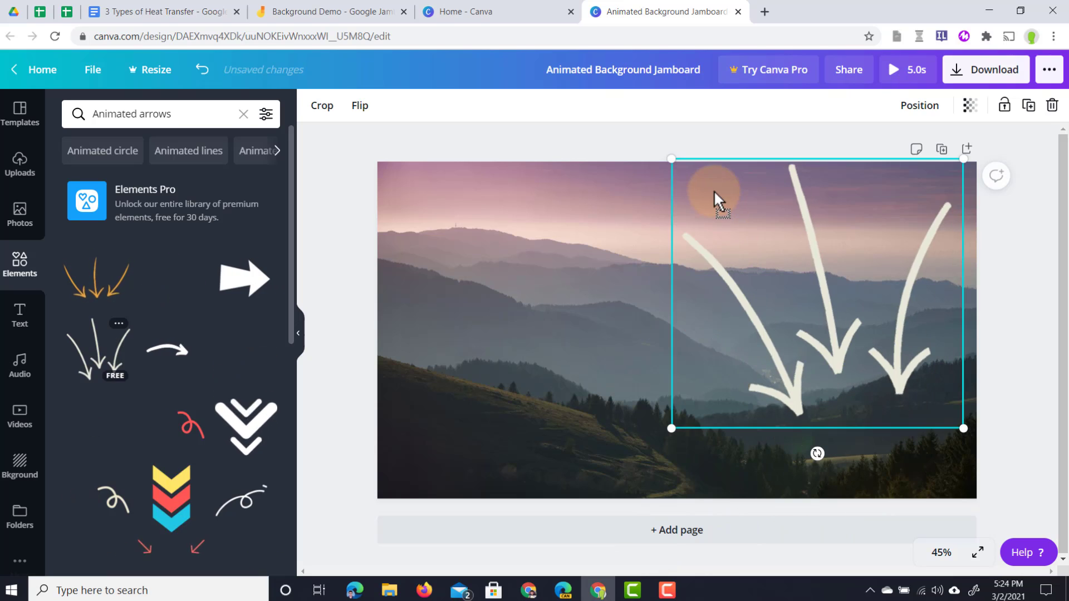
{"action": "left_click_drag", "start_coordinate": [672, 429], "coordinate": [778, 282]}
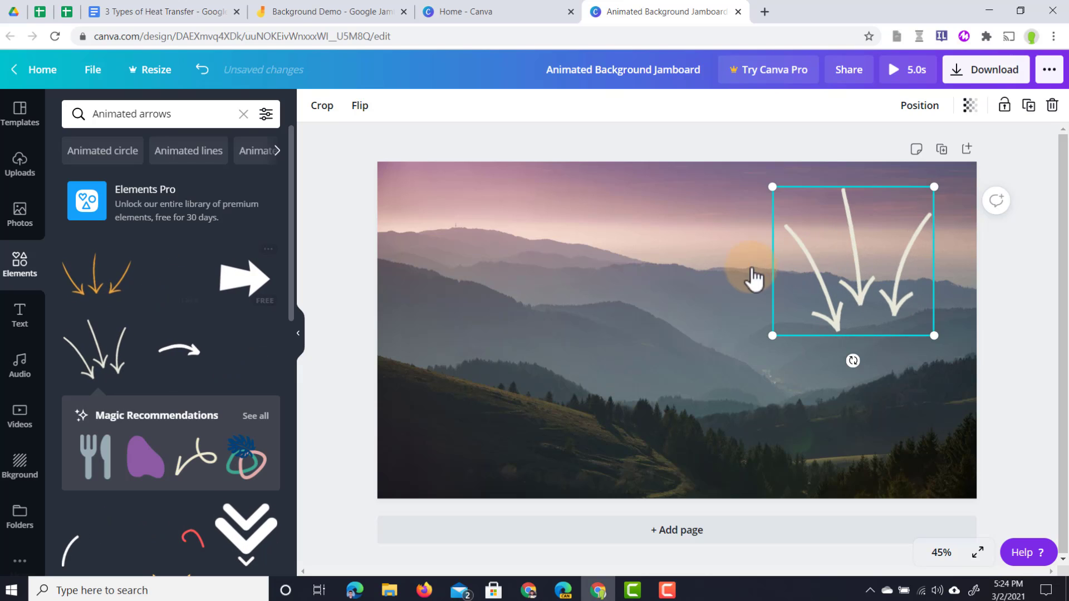
{"action": "key", "text": "Escape"}
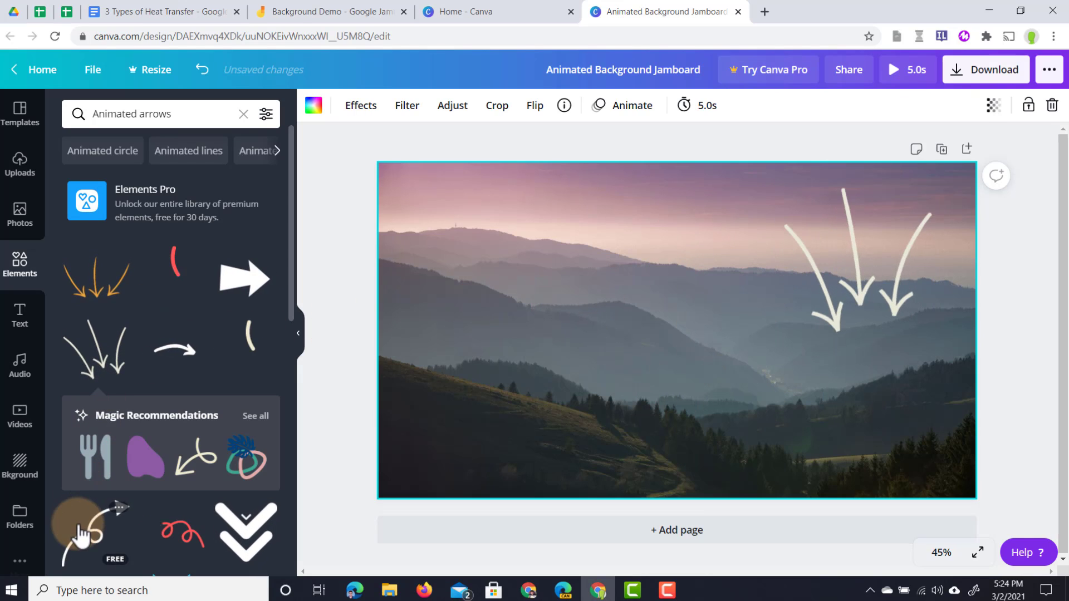
- Add the white curly arrow, shrink it, tilt it slightly and move it lower left
{"action": "left_click", "coordinate": [534, 295]}
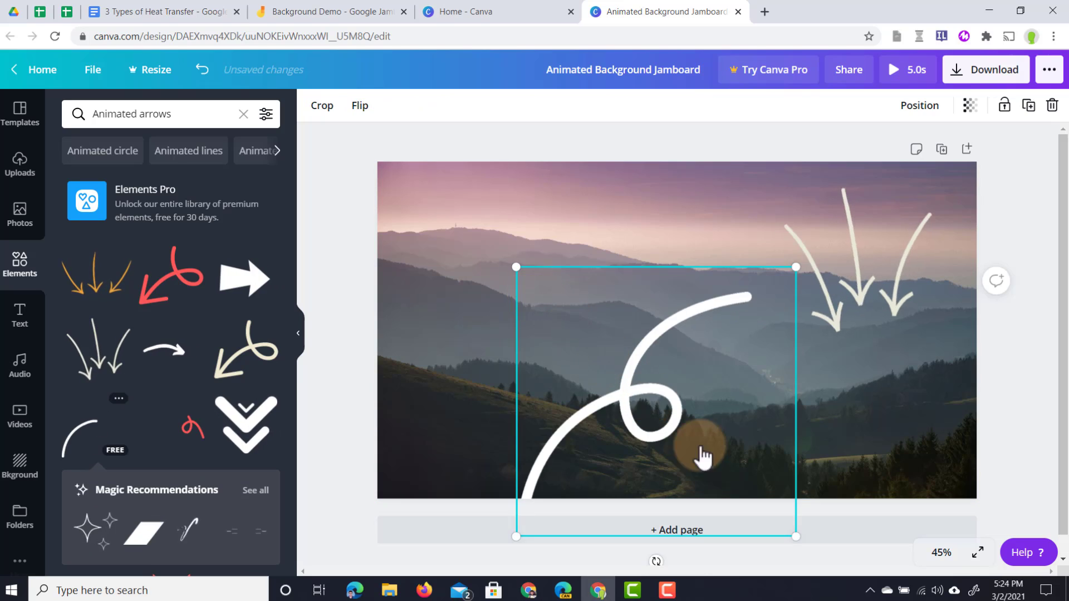
{"action": "left_click_drag", "start_coordinate": [798, 537], "coordinate": [644, 390]}
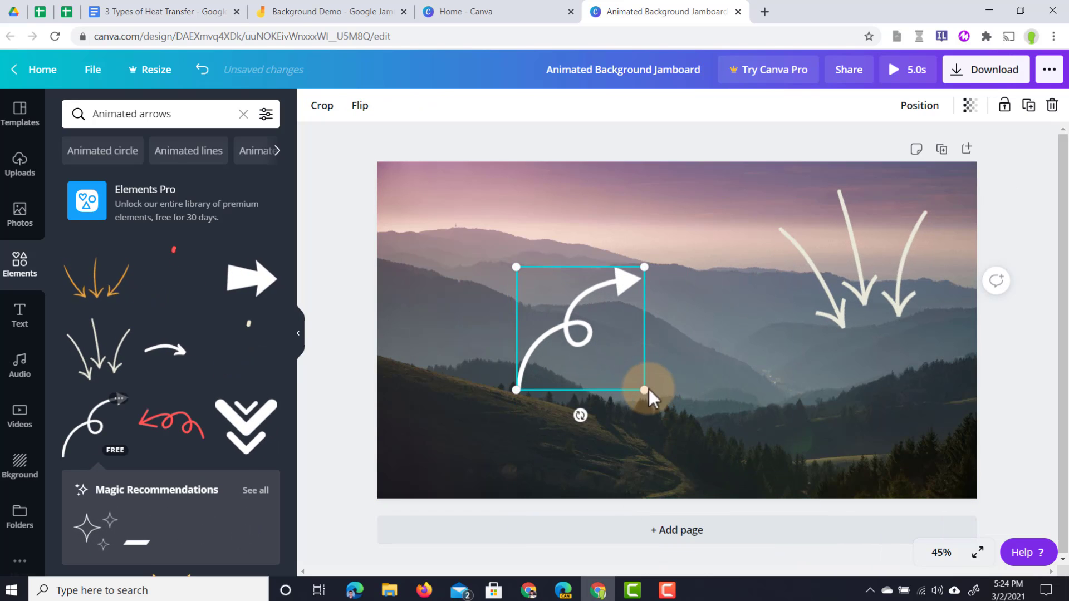
{"action": "left_click_drag", "start_coordinate": [582, 415], "coordinate": [655, 267]}
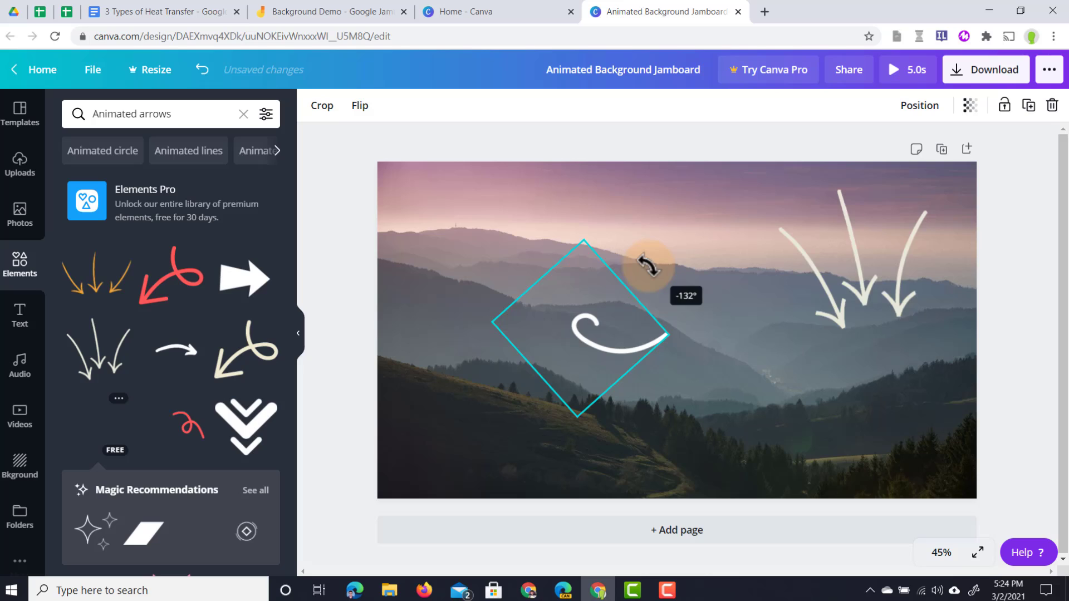
{"action": "left_click_drag", "start_coordinate": [648, 266], "coordinate": [669, 304]}
{"action": "left_click_drag", "start_coordinate": [592, 337], "coordinate": [623, 410]}
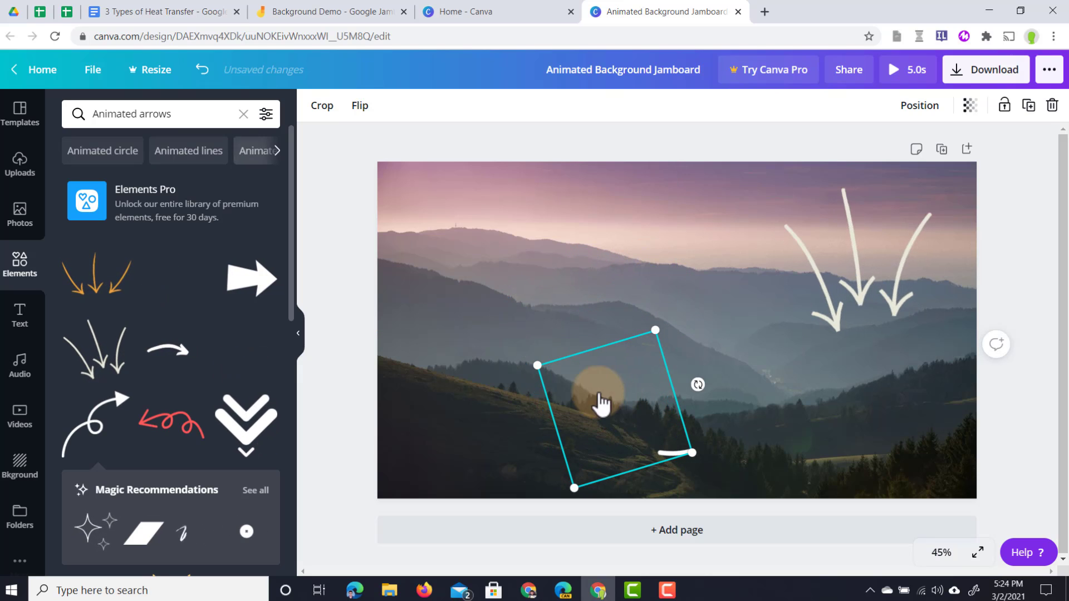
- Search for 'Animated text', add the SUPER! burst sticker, shrink it and move it near the top
{"action": "double_click", "coordinate": [182, 114]}
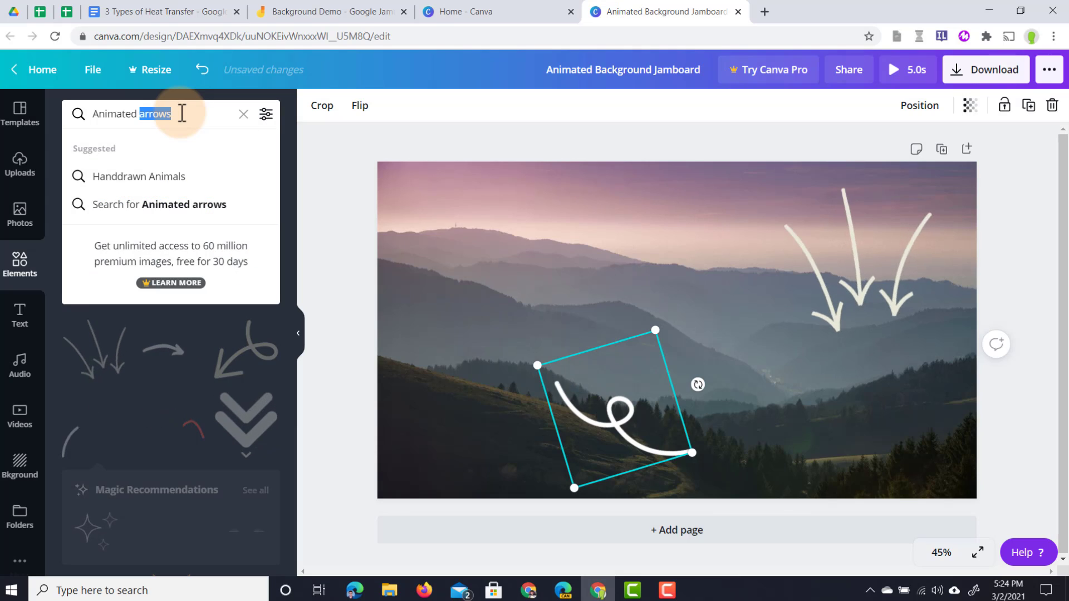
{"action": "type", "text": "text"}
{"action": "key", "text": "Return"}
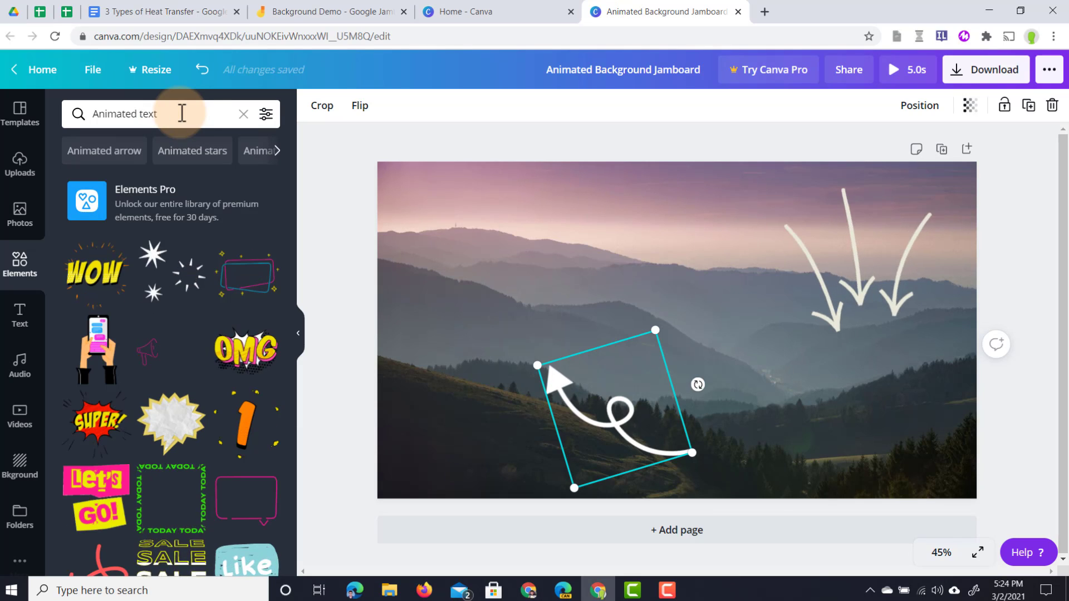
{"action": "scroll", "coordinate": [191, 346], "scroll_direction": "down", "scroll_amount": 3}
{"action": "left_click", "coordinate": [98, 325]}
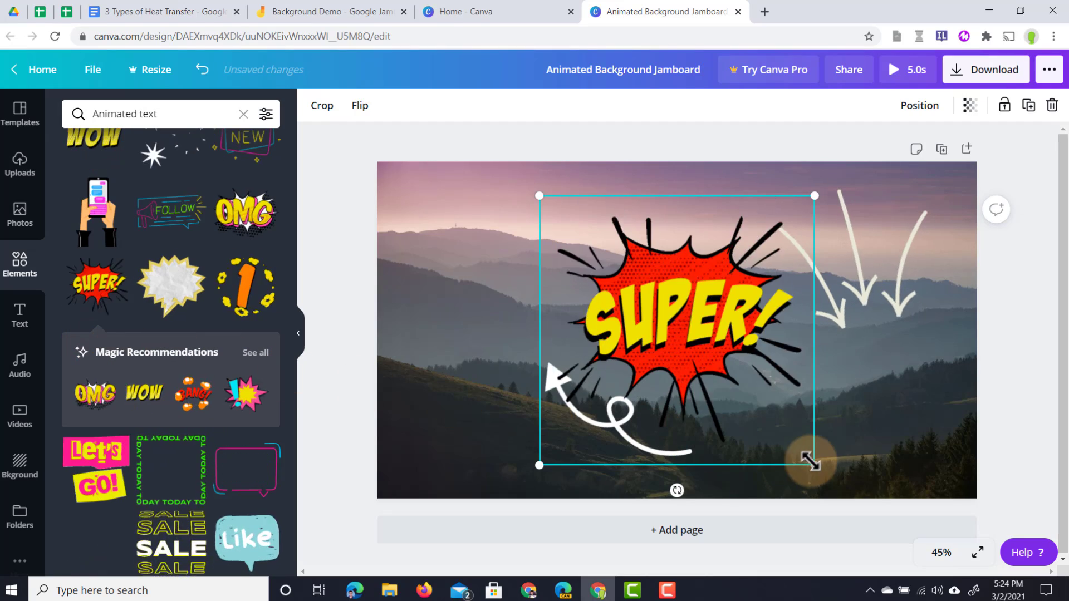
{"action": "left_click_drag", "start_coordinate": [811, 461], "coordinate": [652, 303]}
{"action": "left_click_drag", "start_coordinate": [595, 246], "coordinate": [688, 225]}
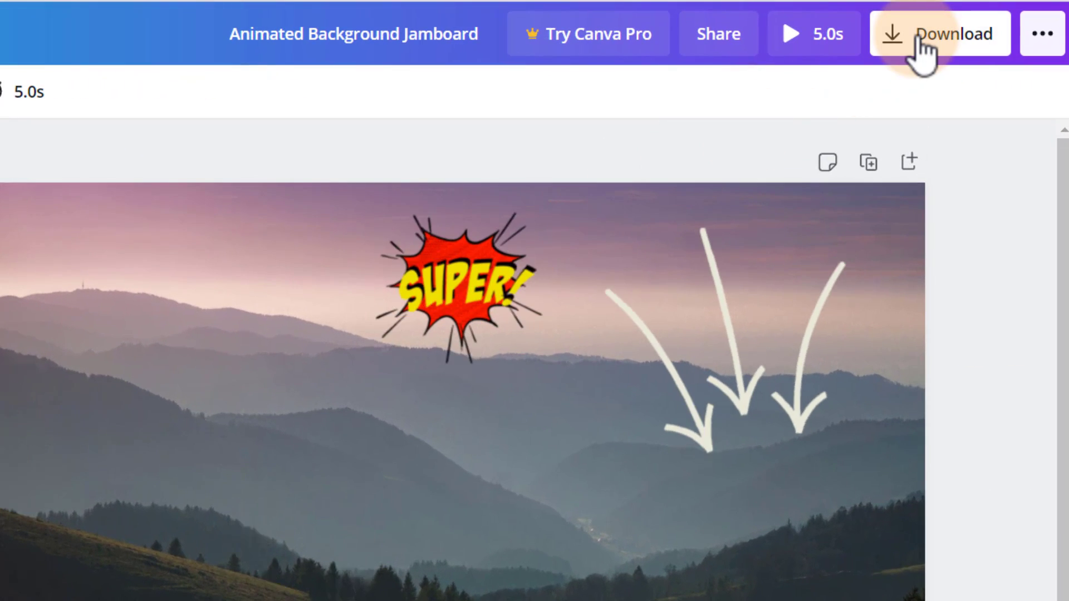
- Download the Canva design in GIF format
{"action": "left_click", "coordinate": [919, 40]}
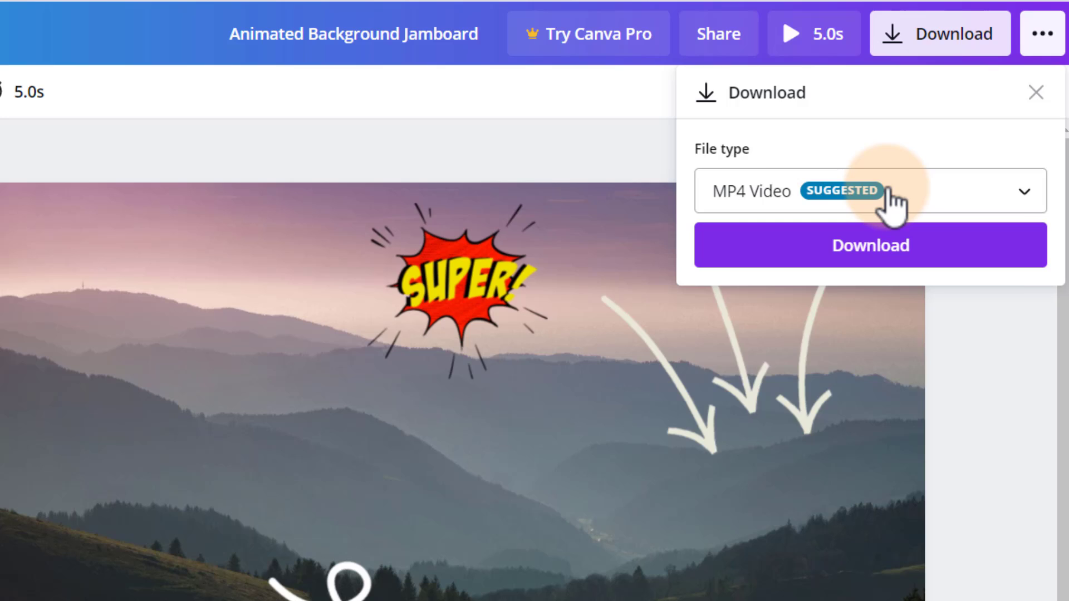
{"action": "left_click", "coordinate": [891, 205]}
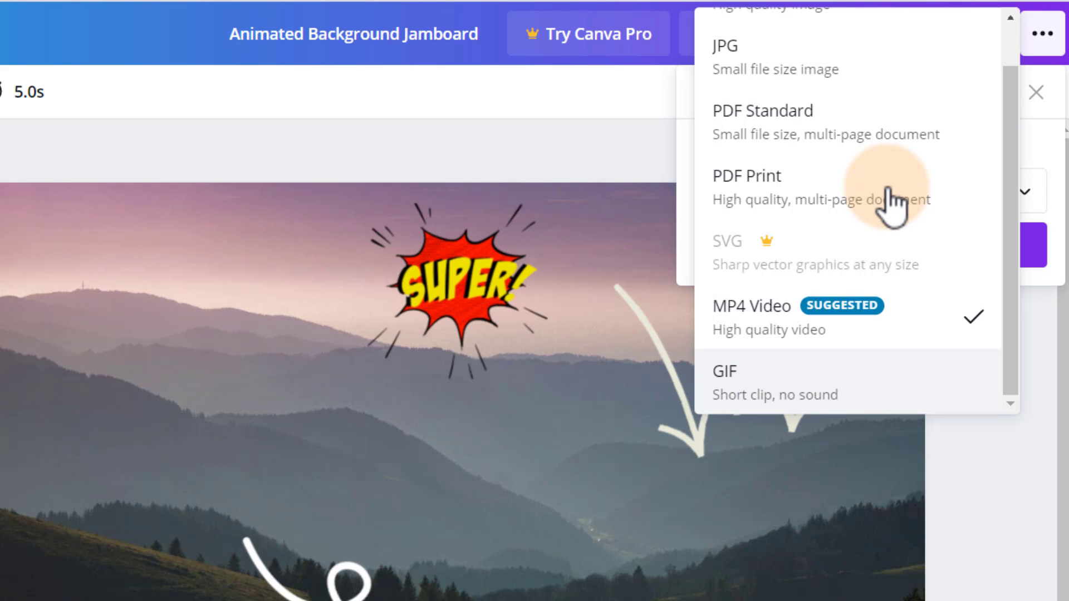
{"action": "left_click", "coordinate": [790, 397]}
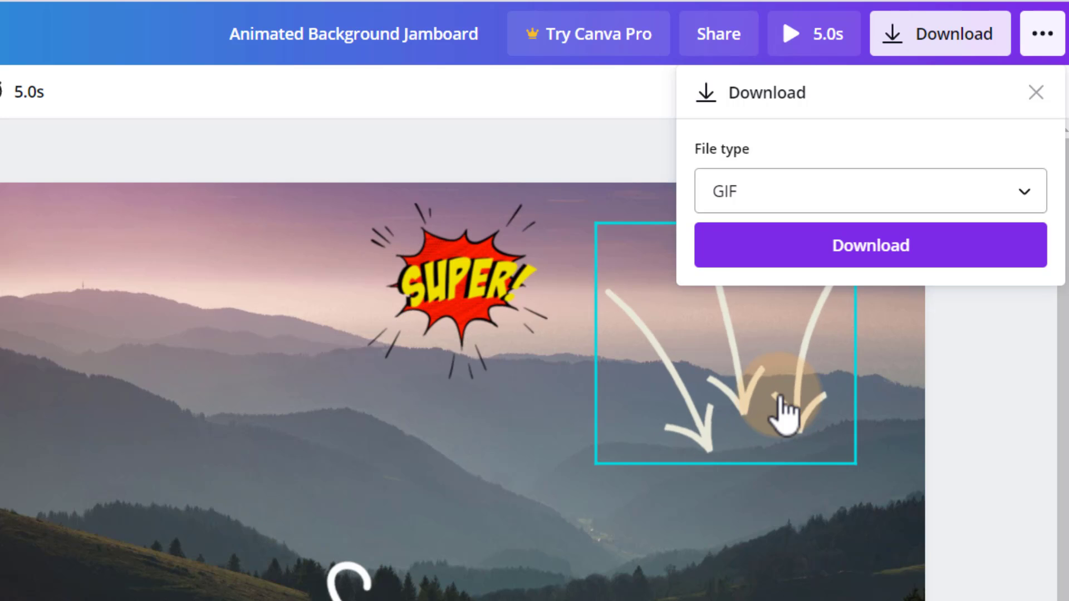
{"action": "left_click", "coordinate": [885, 245]}
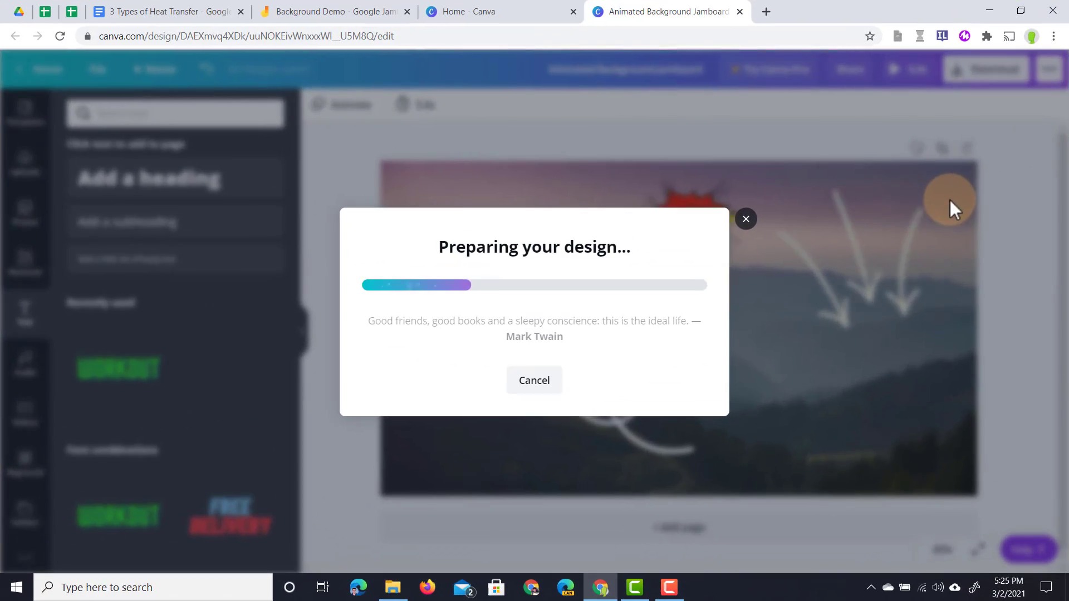
- Back in Jamboard, drag the downloaded animated GIF onto the background upload area
{"action": "left_click", "coordinate": [367, 11]}
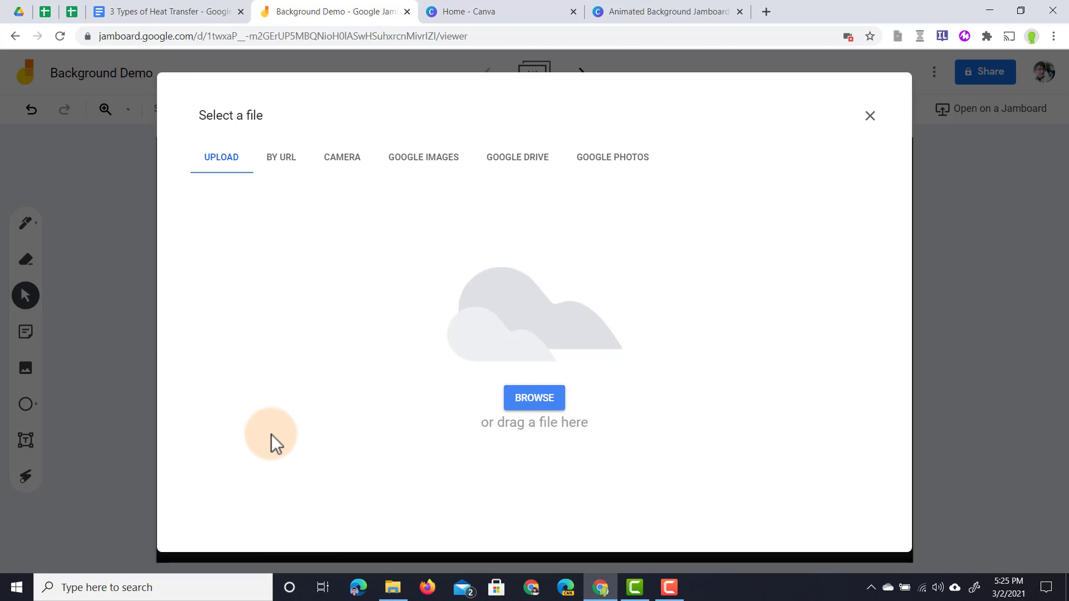
{"action": "left_click_drag", "start_coordinate": [84, 568], "coordinate": [531, 289]}
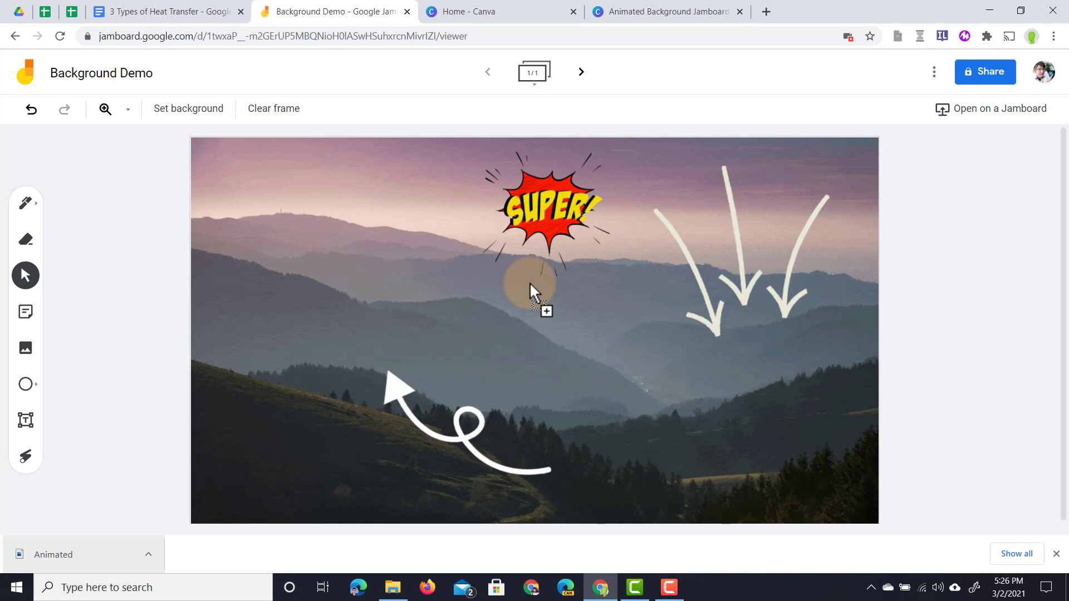
- Create a yellow 'Idea' sticky note and a blue 'Prototype' sticky note
{"action": "left_click", "coordinate": [26, 315]}
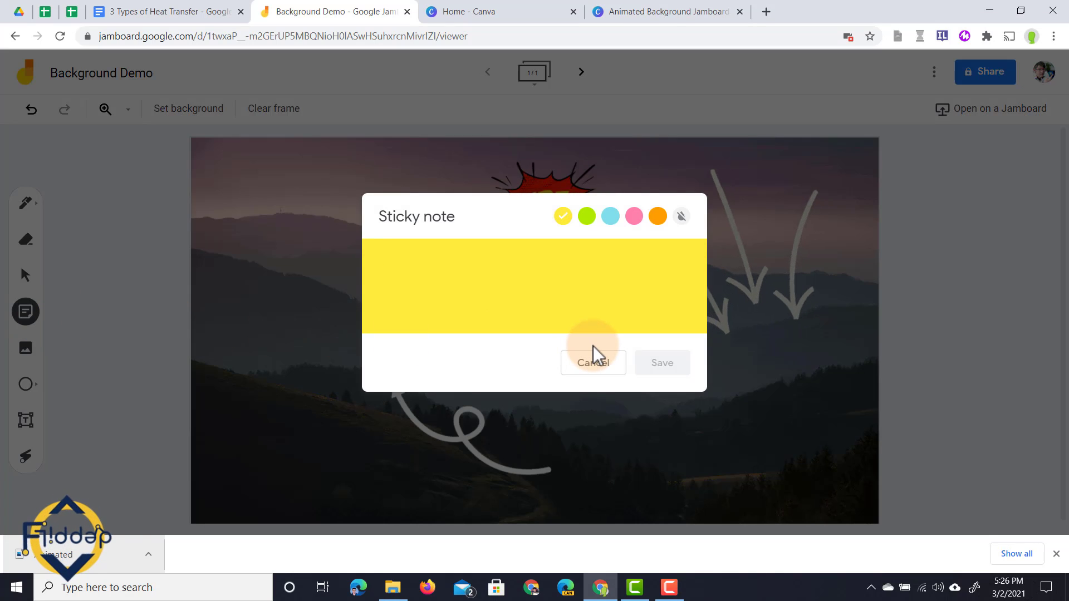
{"action": "type", "text": "Idea"}
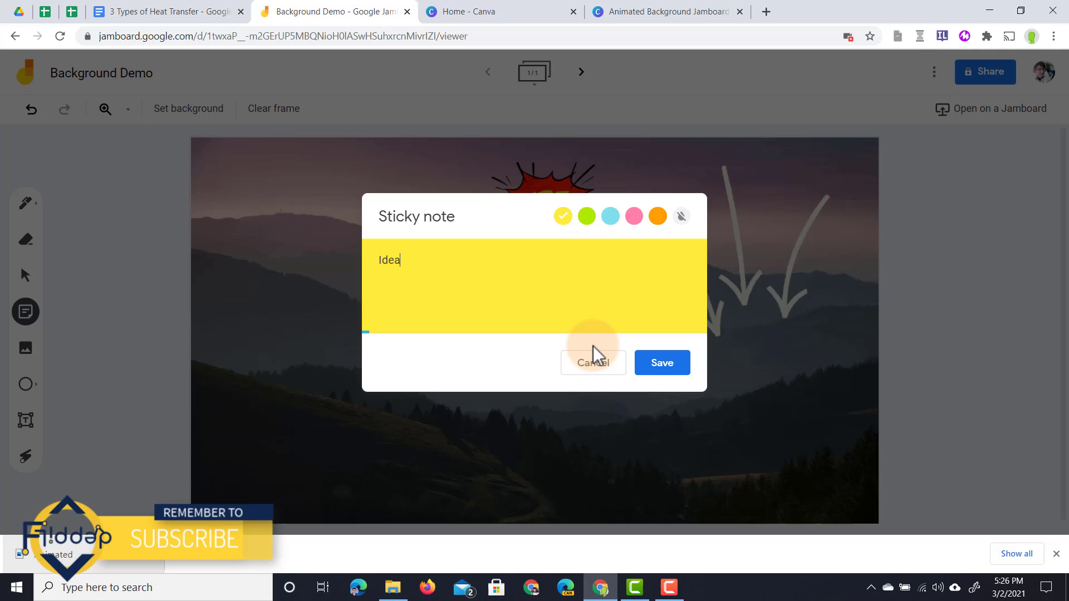
{"action": "left_click", "coordinate": [666, 367]}
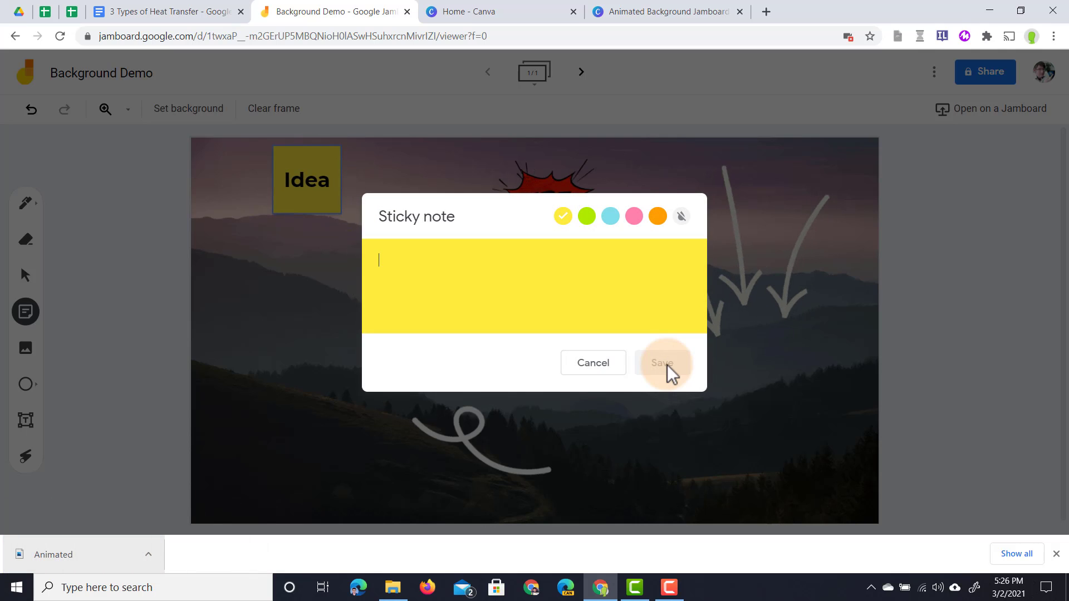
{"action": "left_click", "coordinate": [612, 217]}
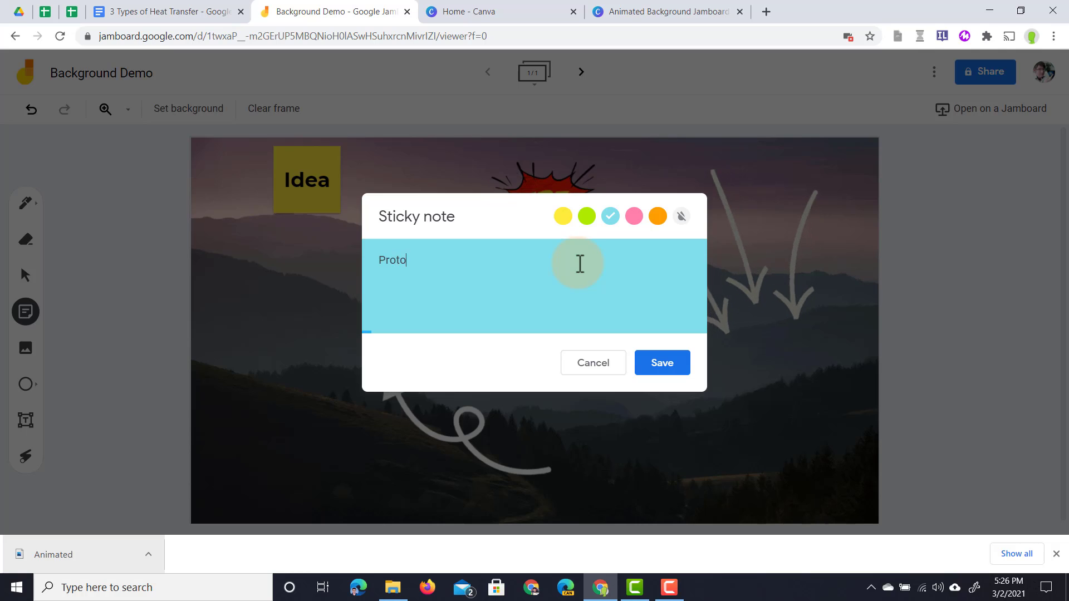
{"action": "left_click", "coordinate": [660, 366]}
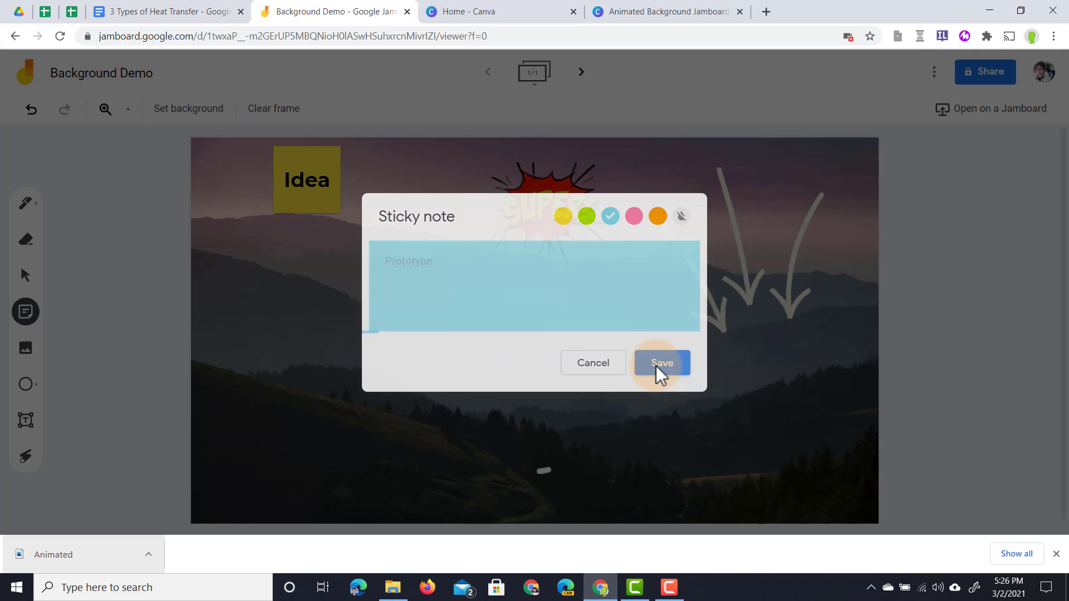
{"action": "left_click", "coordinate": [321, 298]}
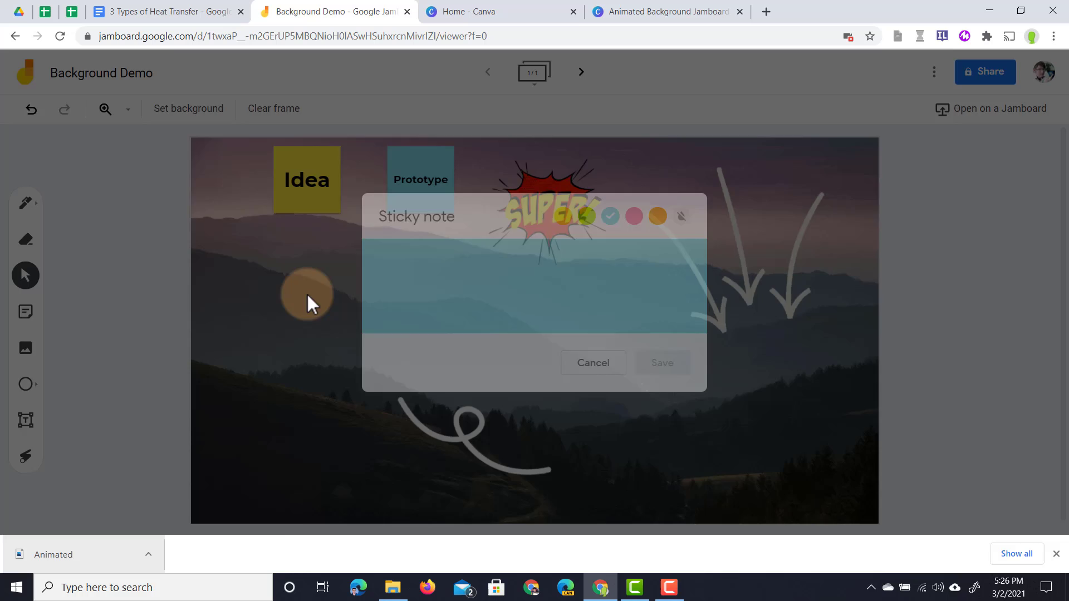
- Drag the Idea note to the frame's left side and the Prototype note below the arrows at lower right
{"action": "left_click_drag", "start_coordinate": [312, 200], "coordinate": [382, 323]}
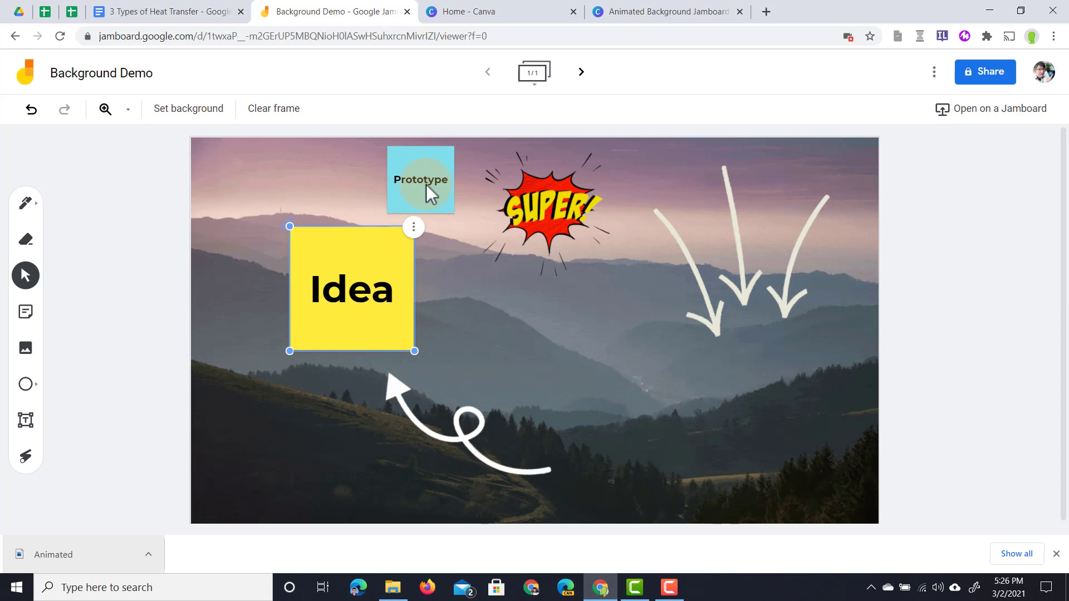
{"action": "left_click_drag", "start_coordinate": [430, 191], "coordinate": [838, 504]}
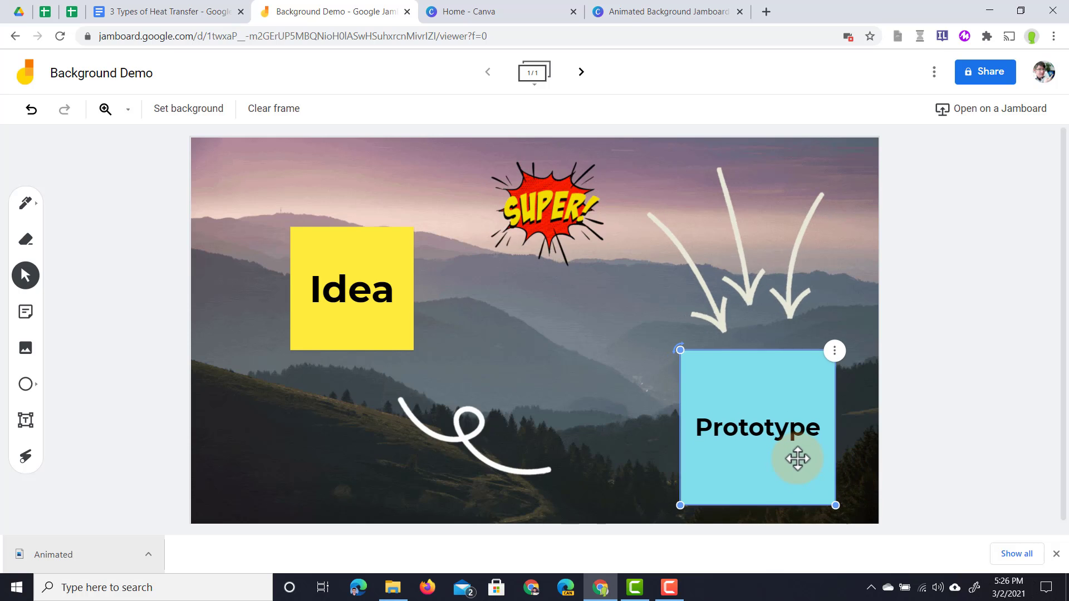
{"action": "left_click_drag", "start_coordinate": [798, 460], "coordinate": [799, 458]}
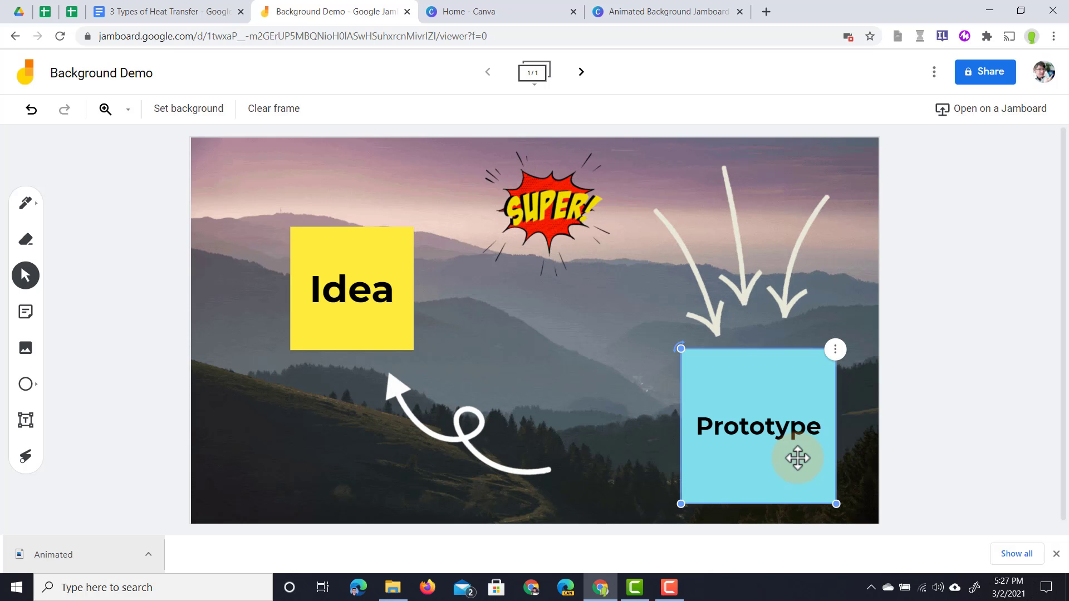
- Duplicate frame 1 from the frame bar and switch to the new frame 2
{"action": "left_click", "coordinate": [535, 89]}
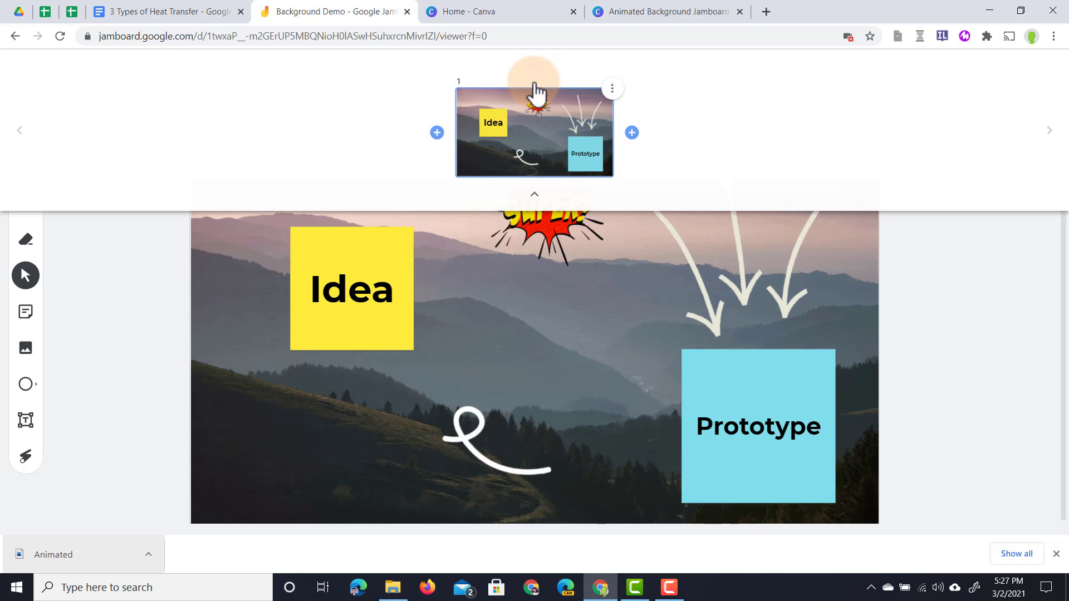
{"action": "left_click", "coordinate": [613, 89]}
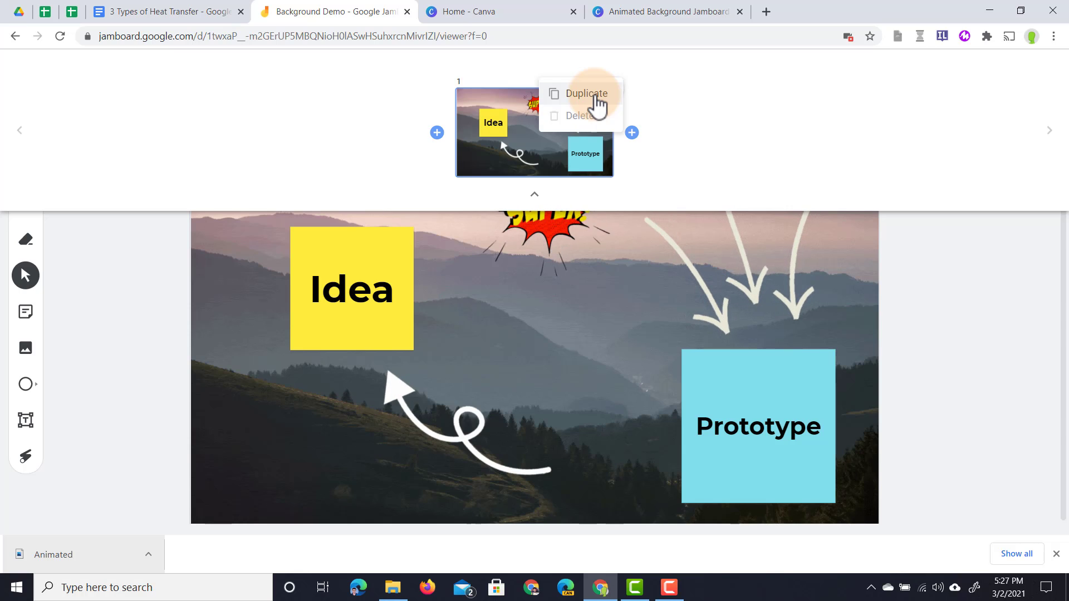
{"action": "left_click", "coordinate": [594, 94]}
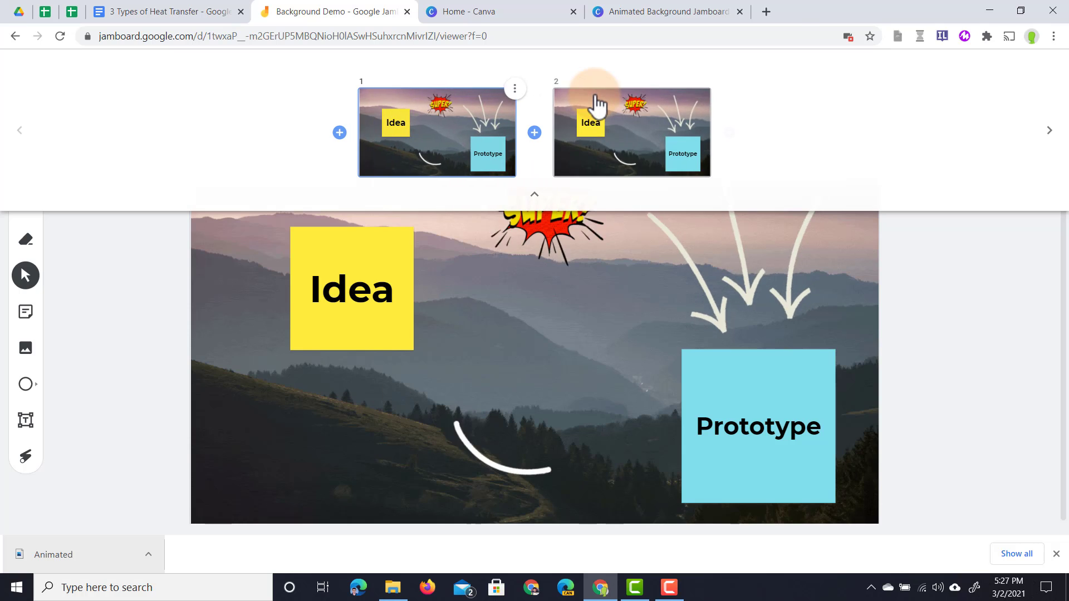
{"action": "left_click", "coordinate": [623, 130]}
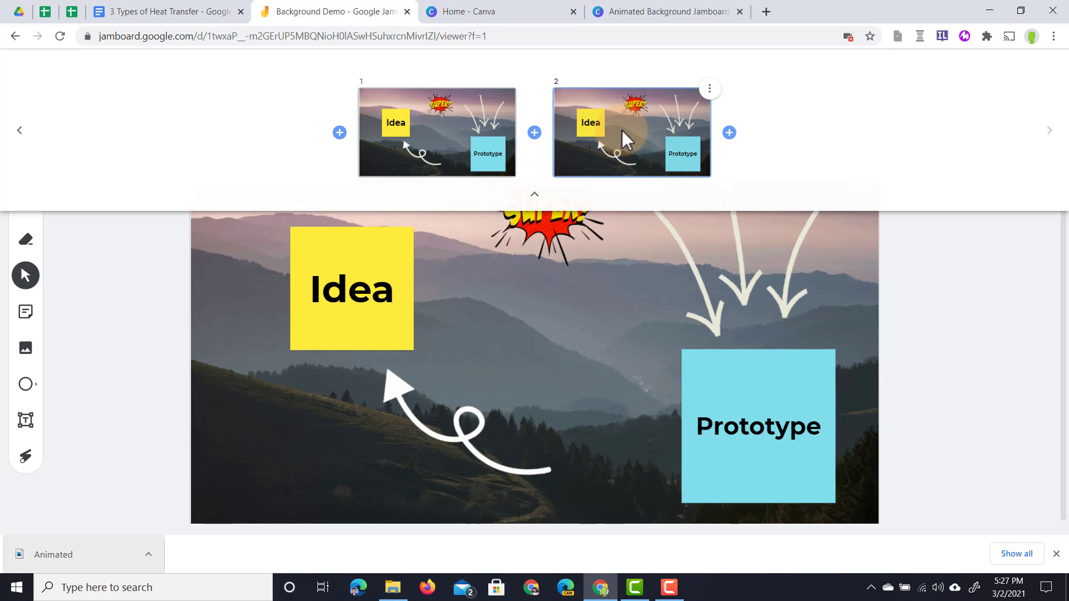
- Change the Idea note into a pink 'Person 1' note
{"action": "left_click", "coordinate": [363, 289]}
{"action": "double_click", "coordinate": [363, 289]}
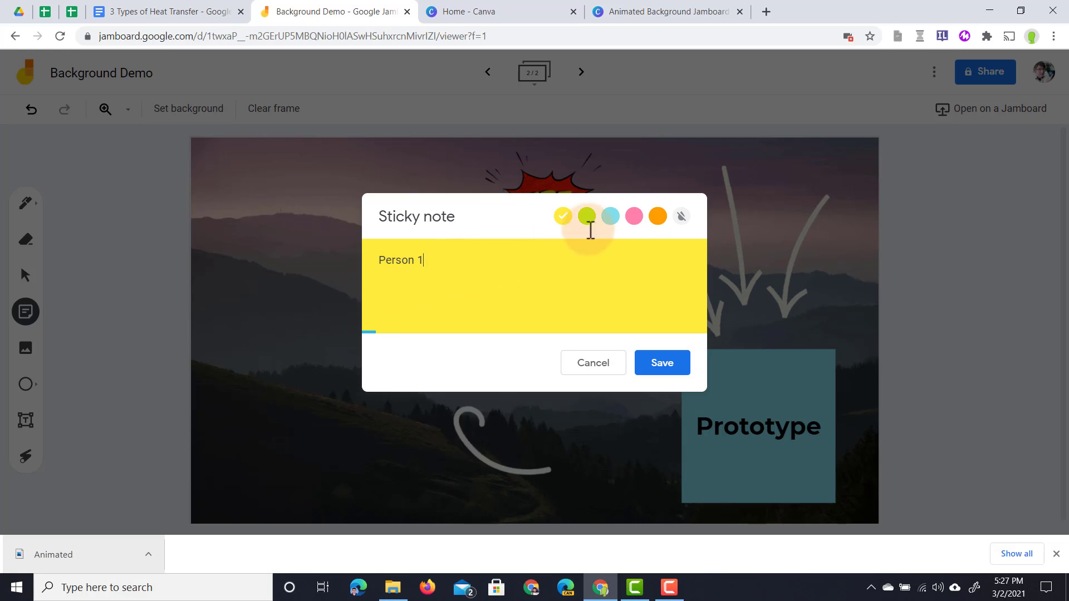
{"action": "left_click", "coordinate": [634, 216]}
{"action": "left_click", "coordinate": [662, 364]}
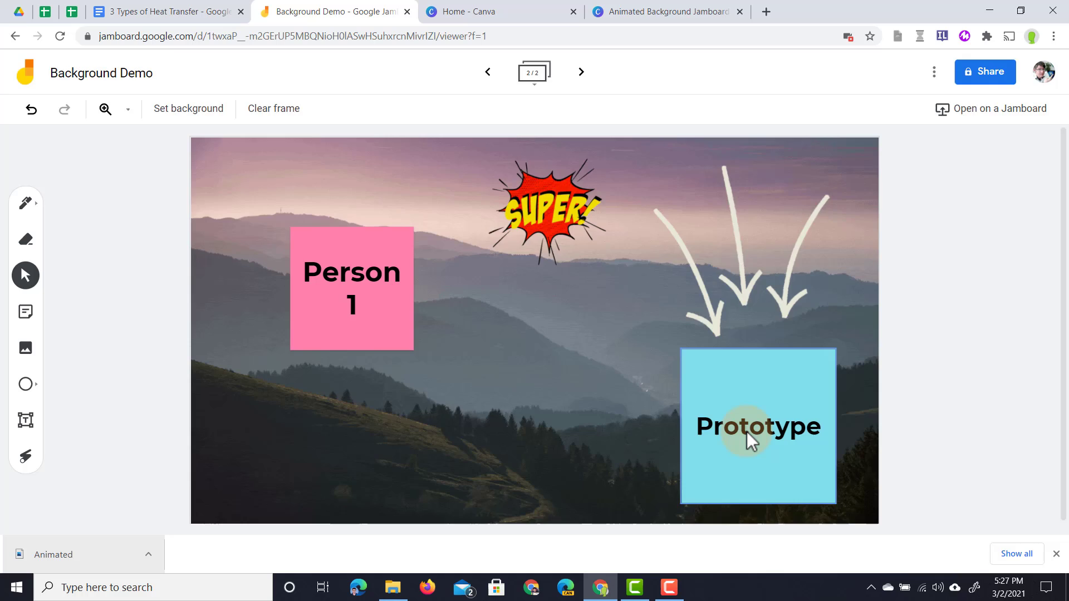
- Change the Prototype note into a green 'Person 2' note
{"action": "double_click", "coordinate": [747, 434]}
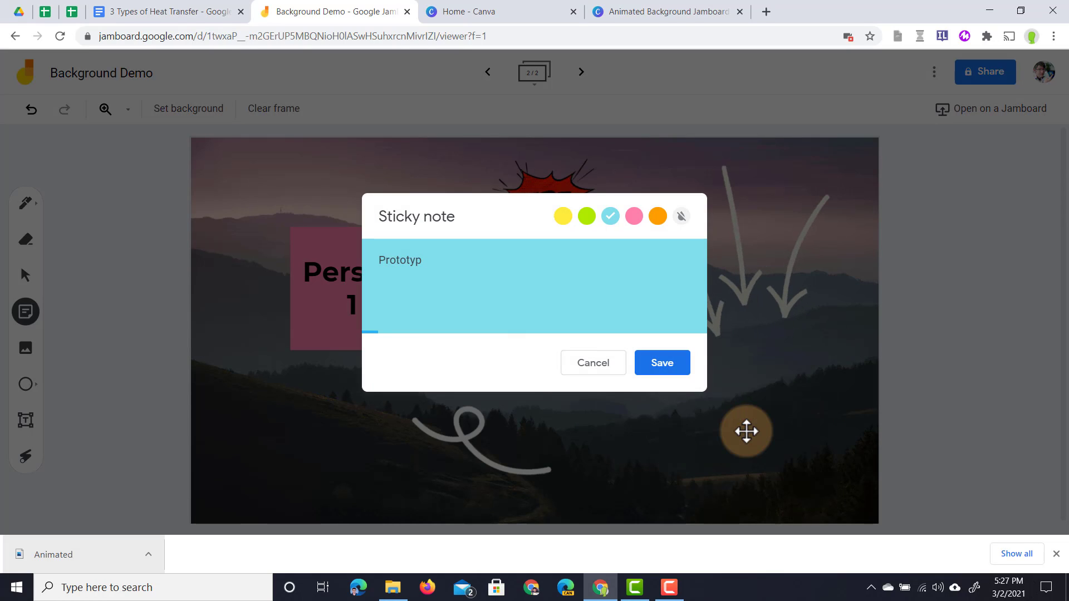
{"action": "key", "text": "BackSpace"}
{"action": "key", "text": "BackSpace"}
{"action": "key", "text": "BackSpace"}
{"action": "key", "text": "BackSpace"}
{"action": "key", "text": "BackSpace"}
{"action": "key", "text": "BackSpace"}
{"action": "type", "text": "Person 2"}
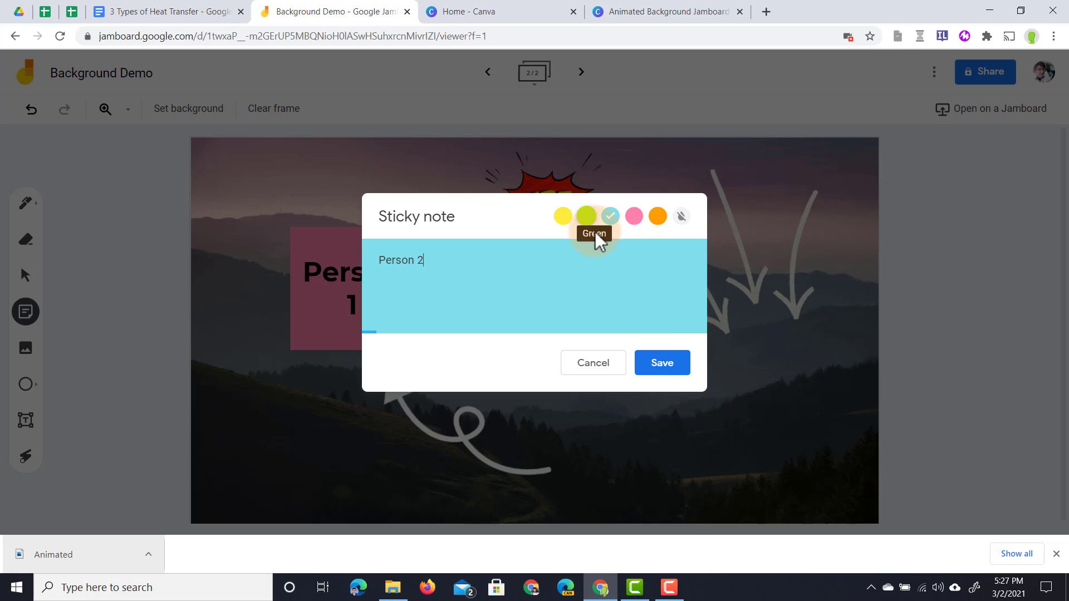
{"action": "left_click", "coordinate": [586, 216]}
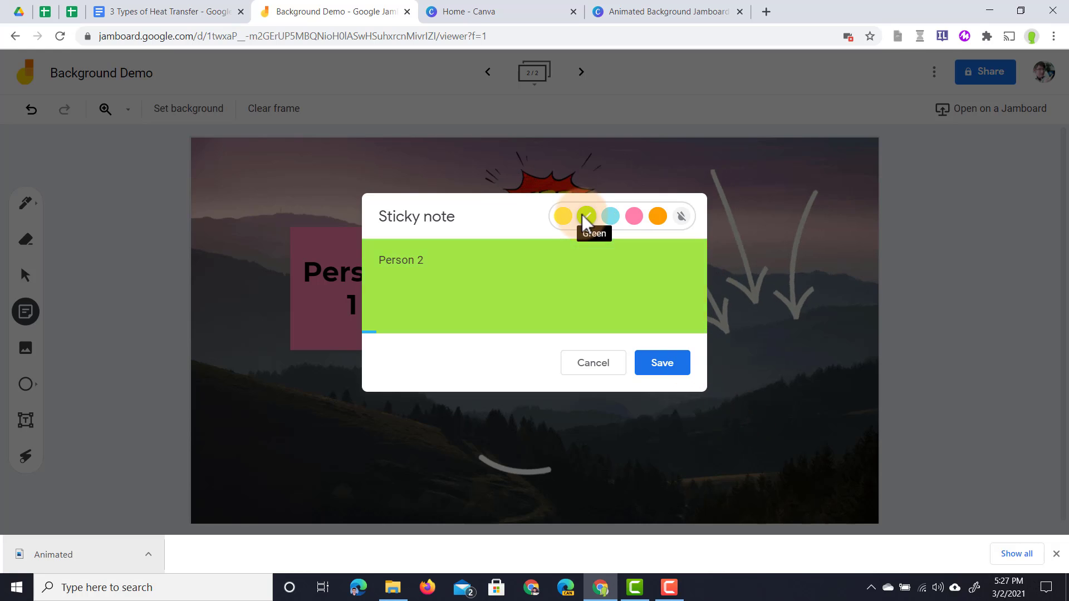
{"action": "left_click", "coordinate": [662, 363]}
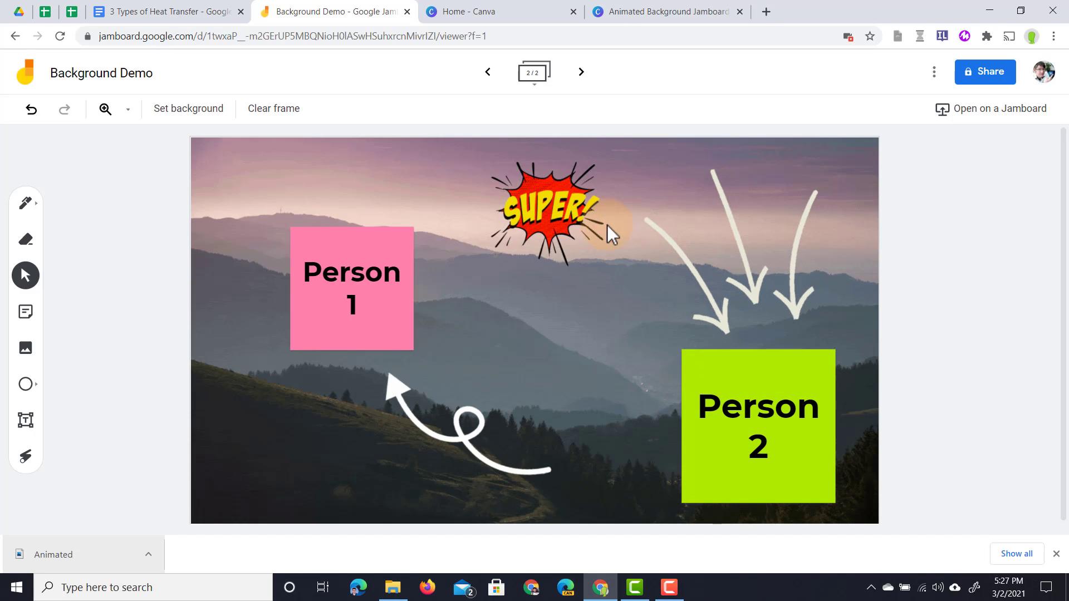
{"action": "left_click", "coordinate": [539, 83]}
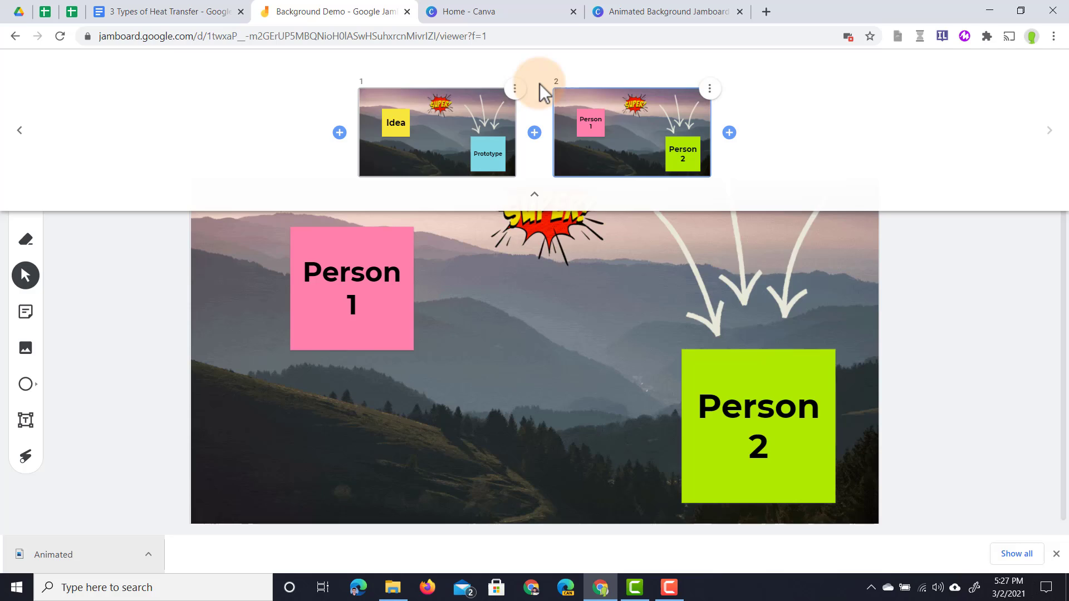